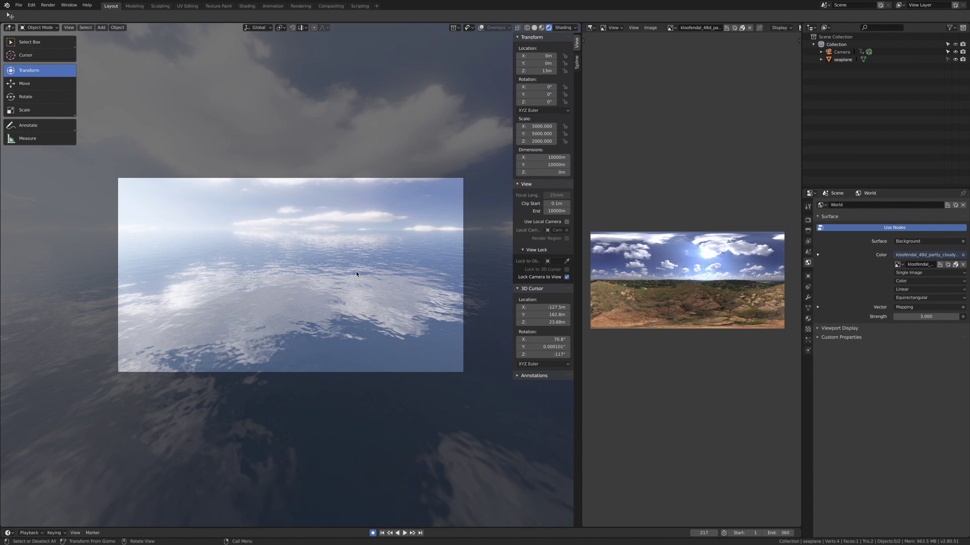
Turn on the viewport overlays and leave the camera view to look over the sea in free perspective.
mouse_move(325, 289)
middle_down()
mouse_move(402, 287)
mouse_move(307, 294)
middle_up()
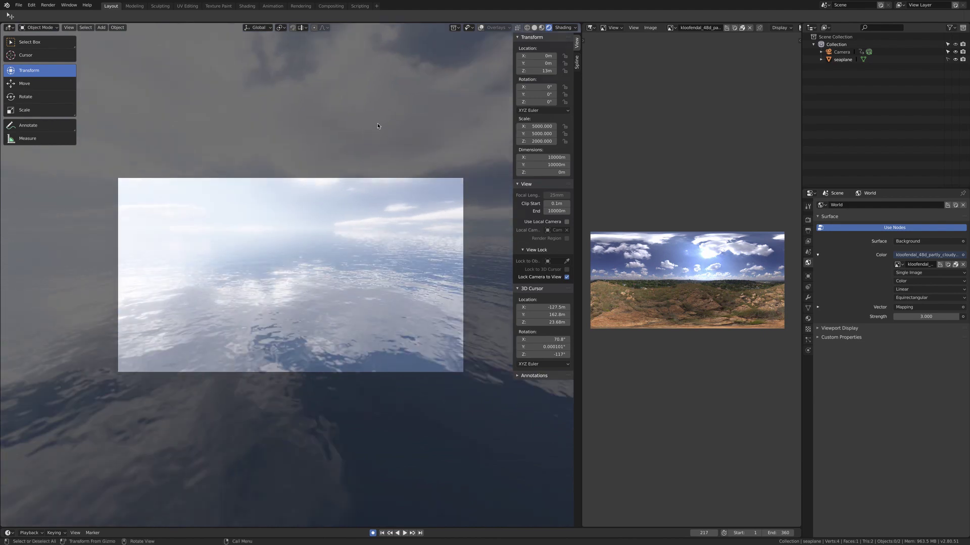
middle_drag(253, 256, 240, 255)
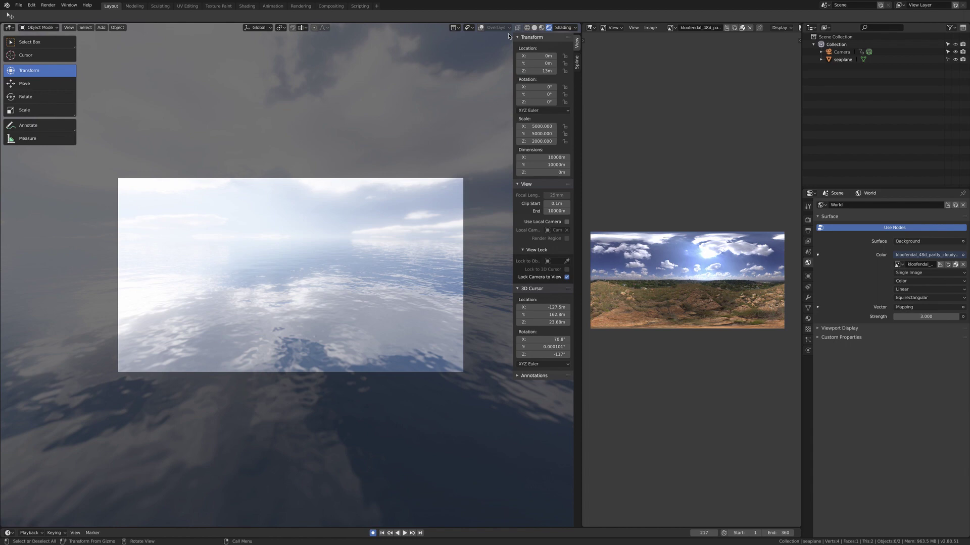
click(482, 28)
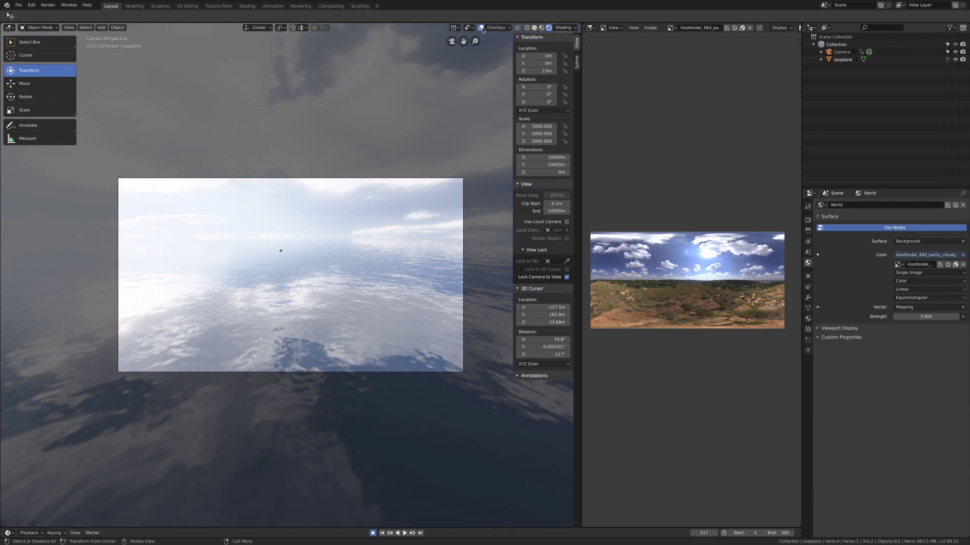
click(449, 43)
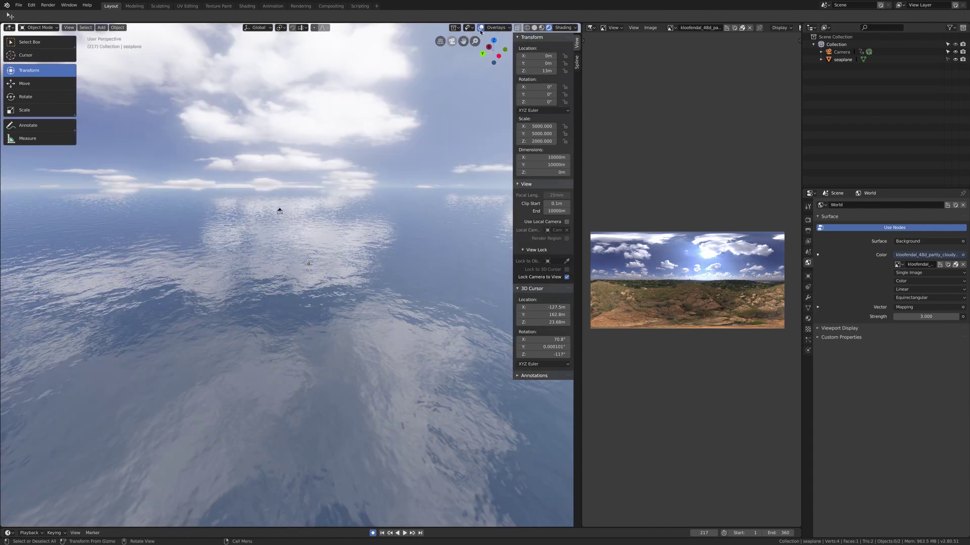
middle_drag(286, 214, 417, 218)
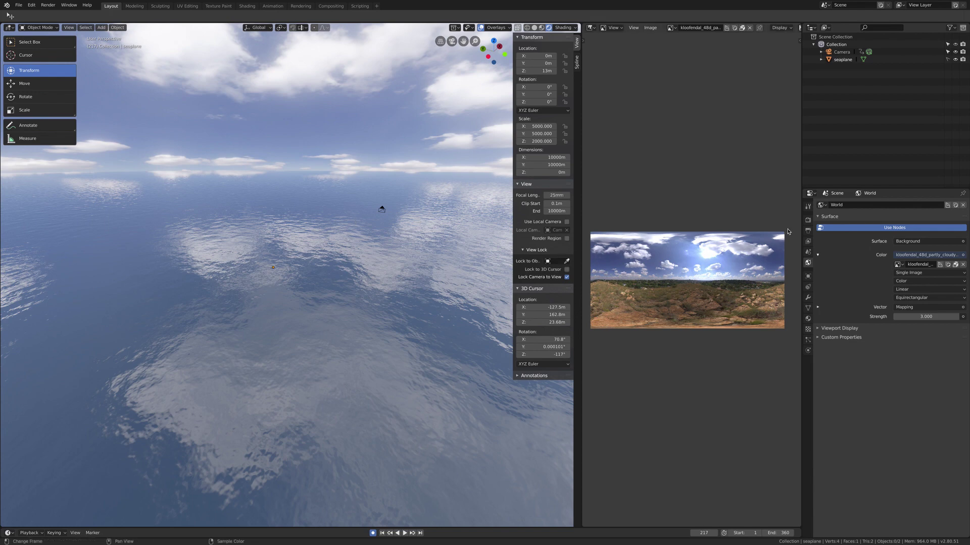
Review the Eevee screen space reflections settings and the world's HDR background settings.
click(808, 221)
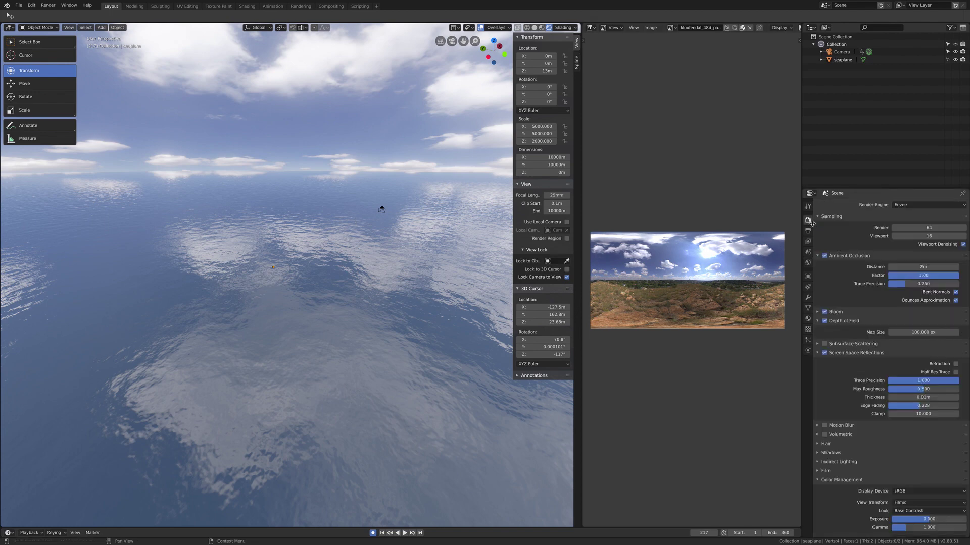
click(824, 353)
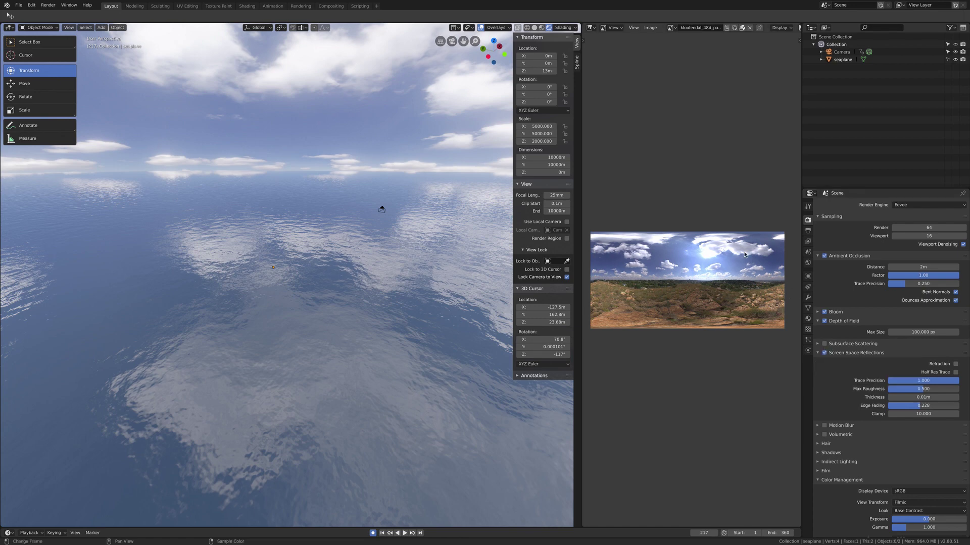
click(808, 263)
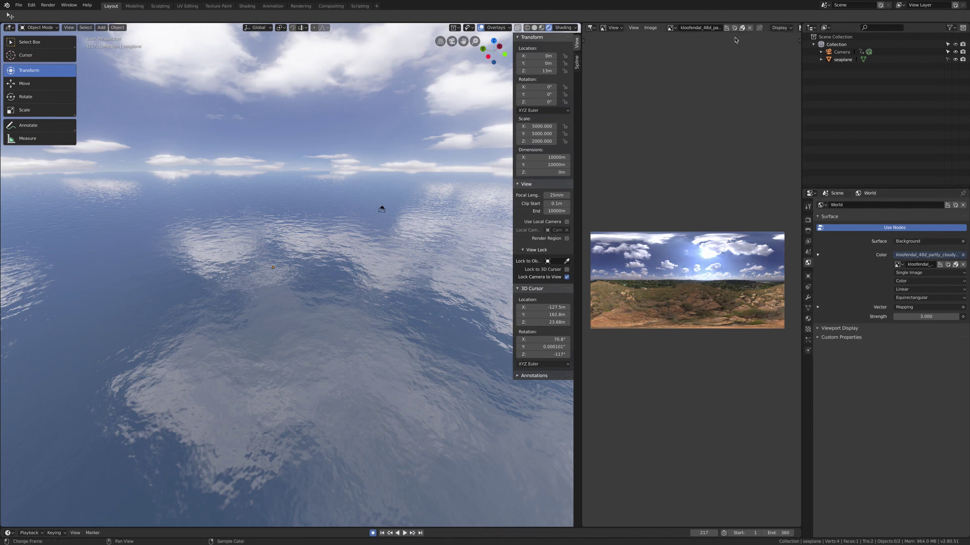
Inspect the full extent of the sea plane in solid shading and return to rendered shading.
click(534, 29)
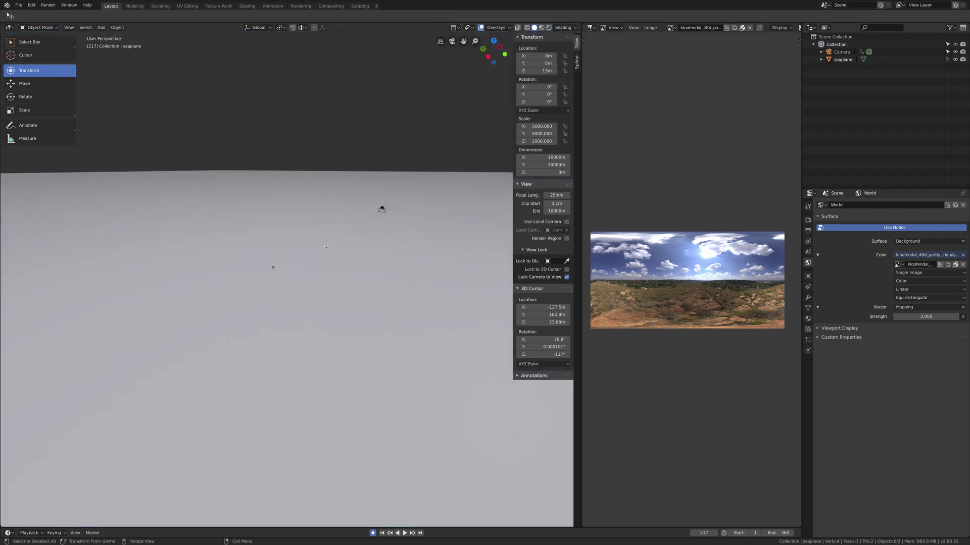
middle_drag(326, 247, 367, 249)
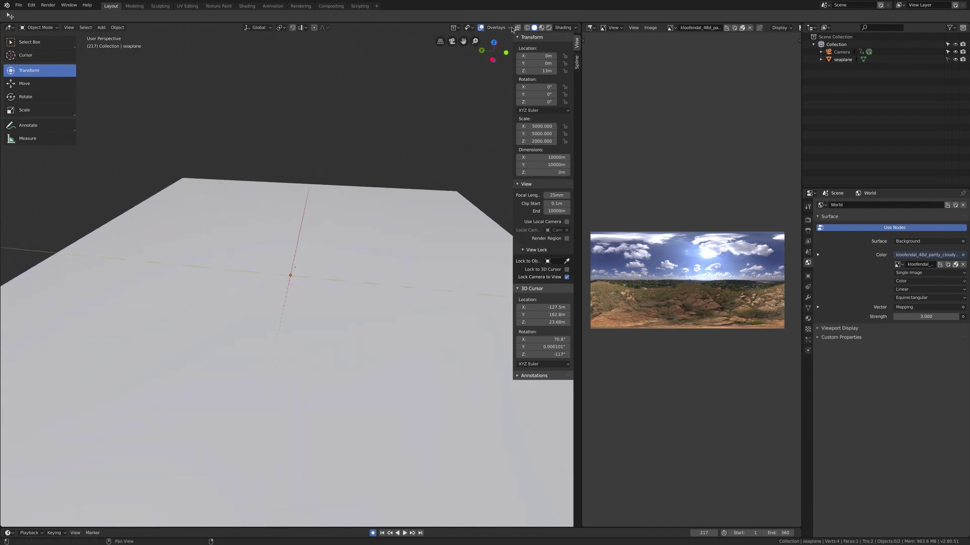
click(526, 27)
mouse_move(314, 225)
middle_down()
mouse_move(275, 222)
mouse_move(308, 226)
middle_up()
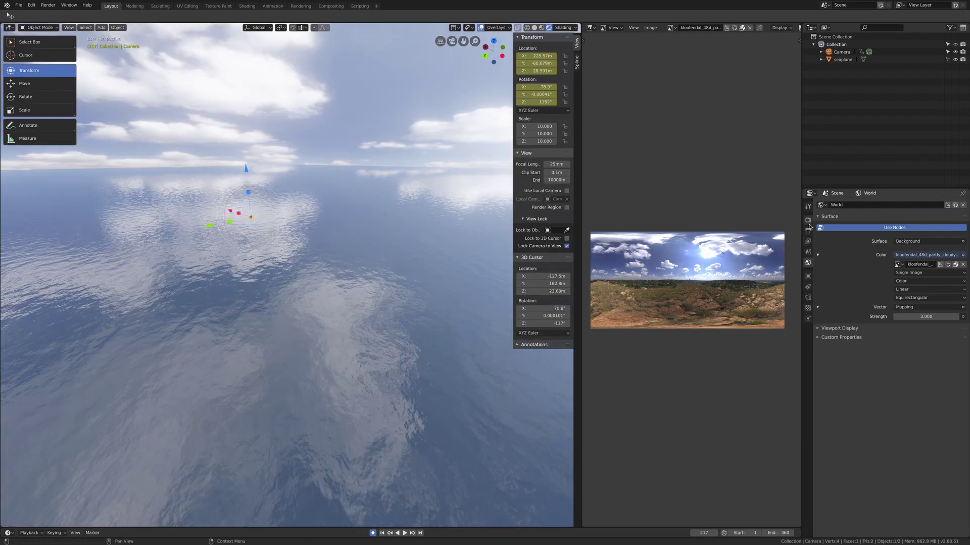
Look through the camera, set its depth of field F-stop to 0.05, and check the render settings for Depth of Field.
click(808, 220)
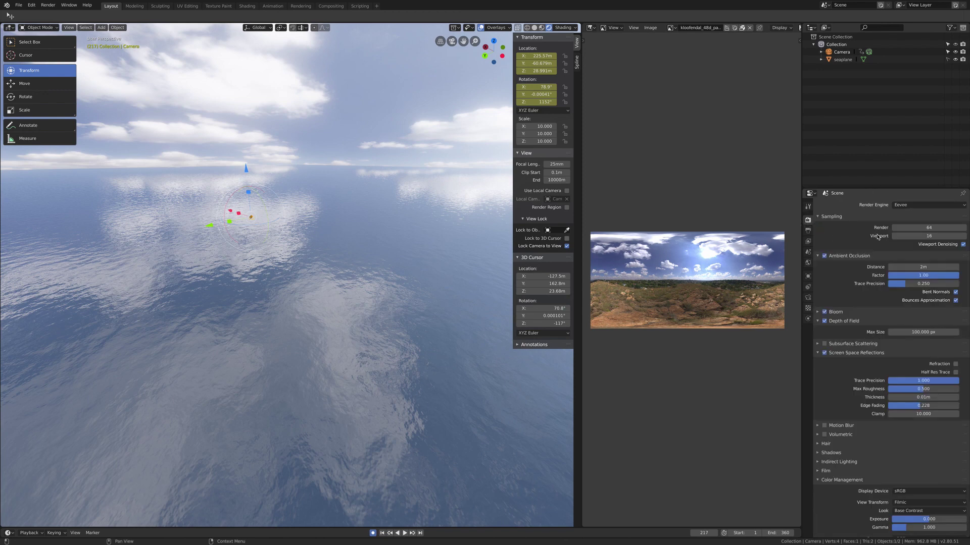
click(808, 297)
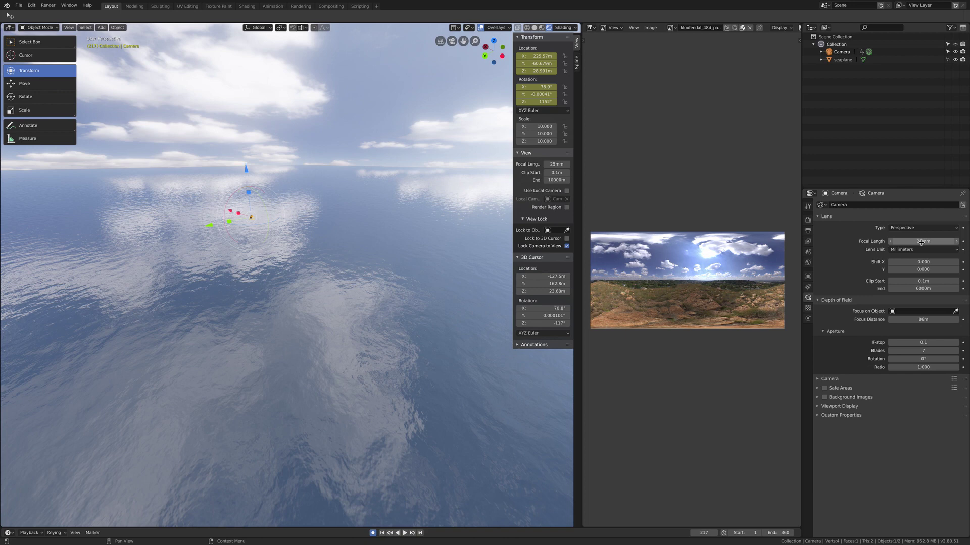
click(452, 41)
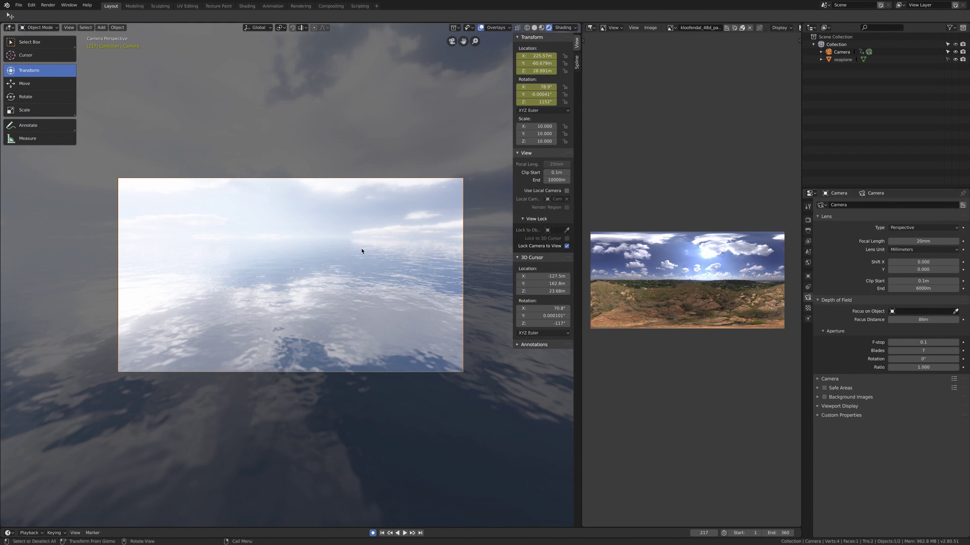
click(932, 343)
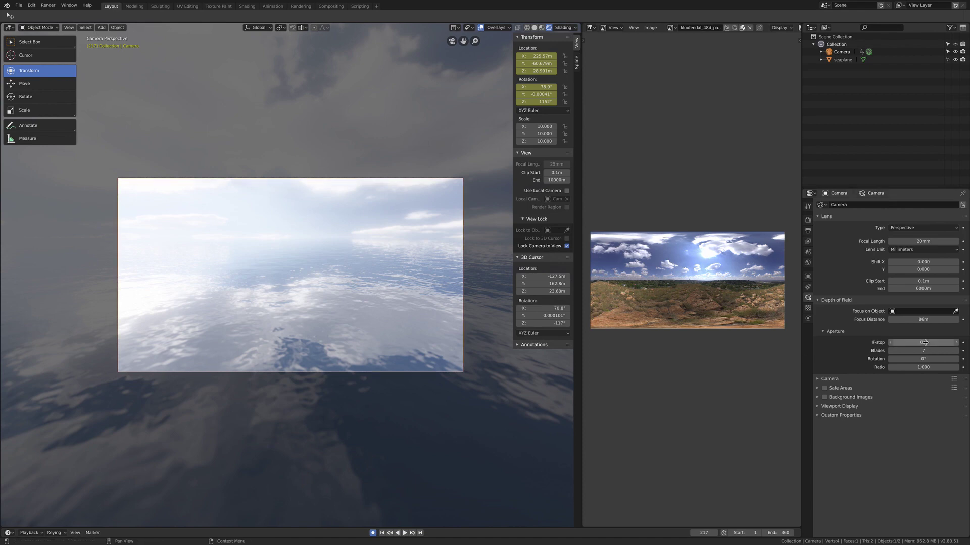
text(0.05)
key(Return)
click(807, 221)
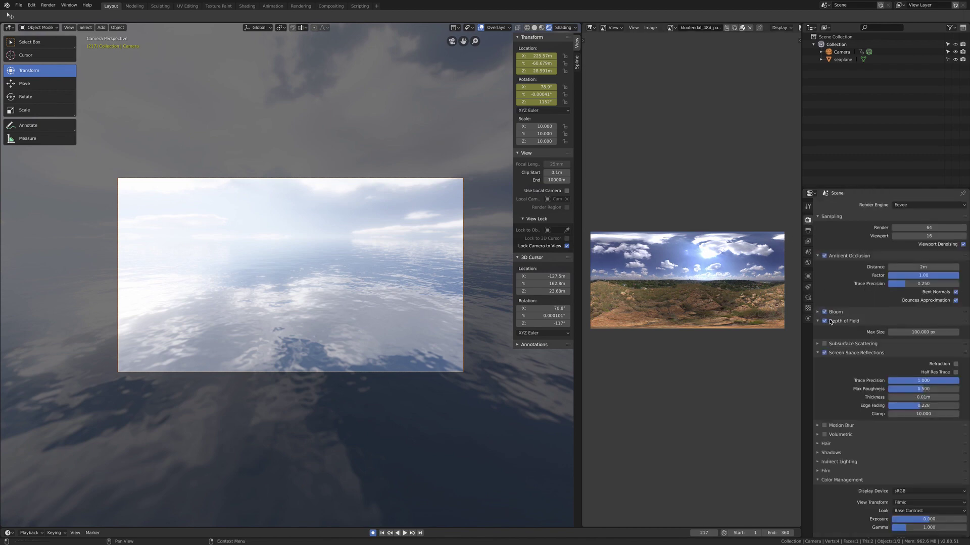
Select the seaplane object and display its material's Principled BSDF node in the Shader Editor.
click(851, 59)
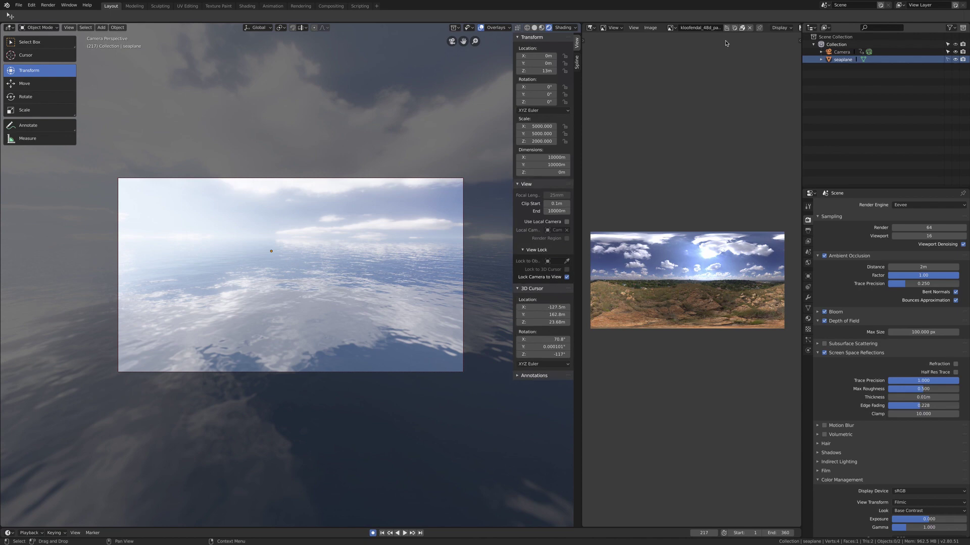
click(594, 29)
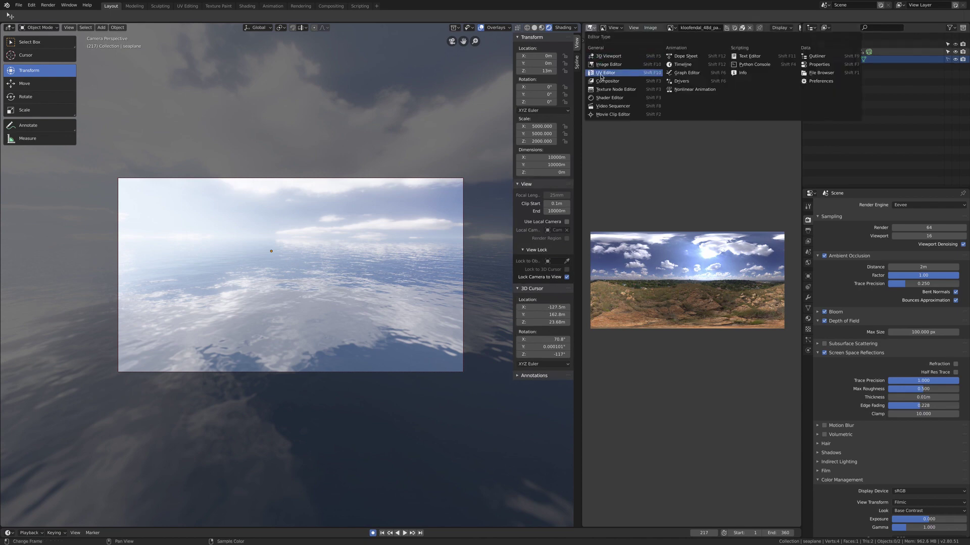
click(609, 98)
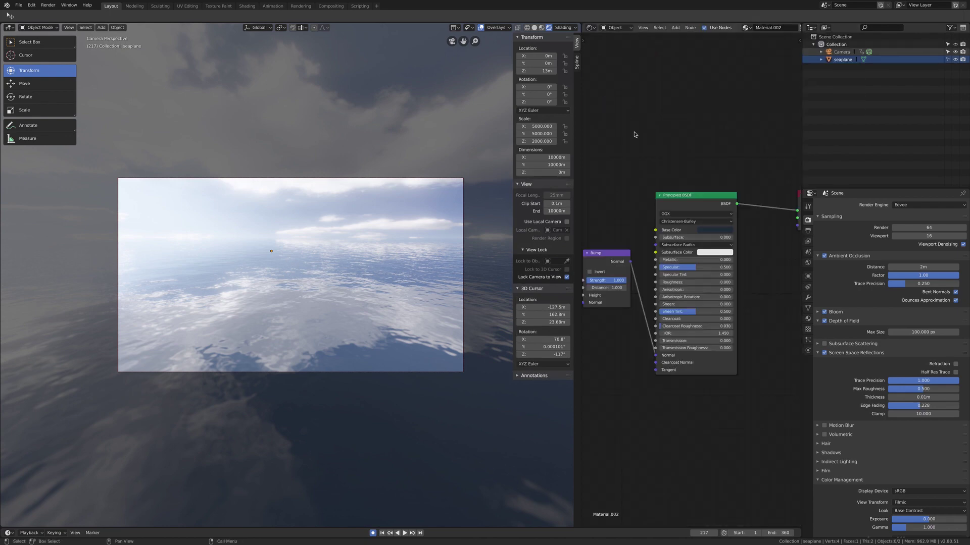
middle_drag(781, 259, 765, 246)
scroll(765, 246, up, 3)
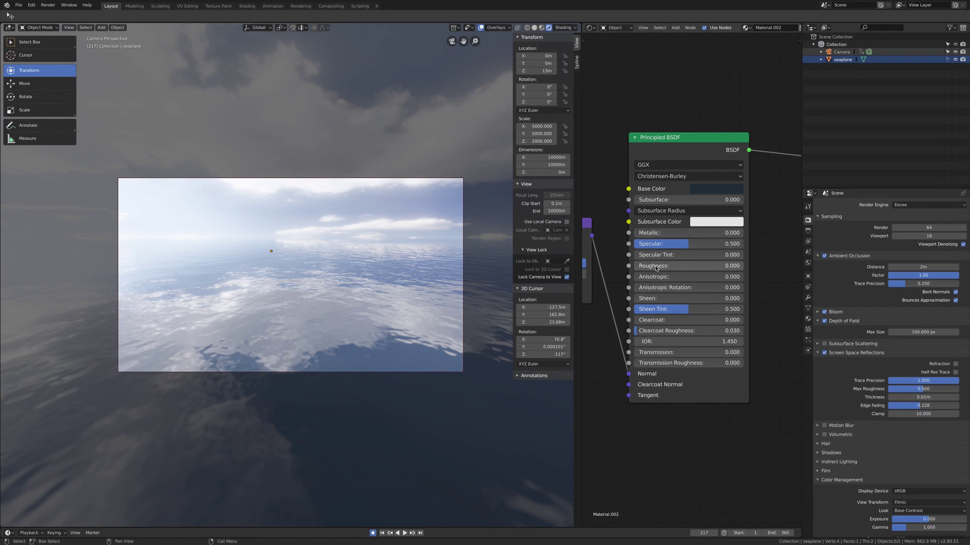
mouse_move(655, 268)
mouse_down()
mouse_move(711, 269)
mouse_move(654, 268)
mouse_up()
Move the Noise Texture node closer to the Bump node in the sea material.
middle_drag(713, 143, 711, 117)
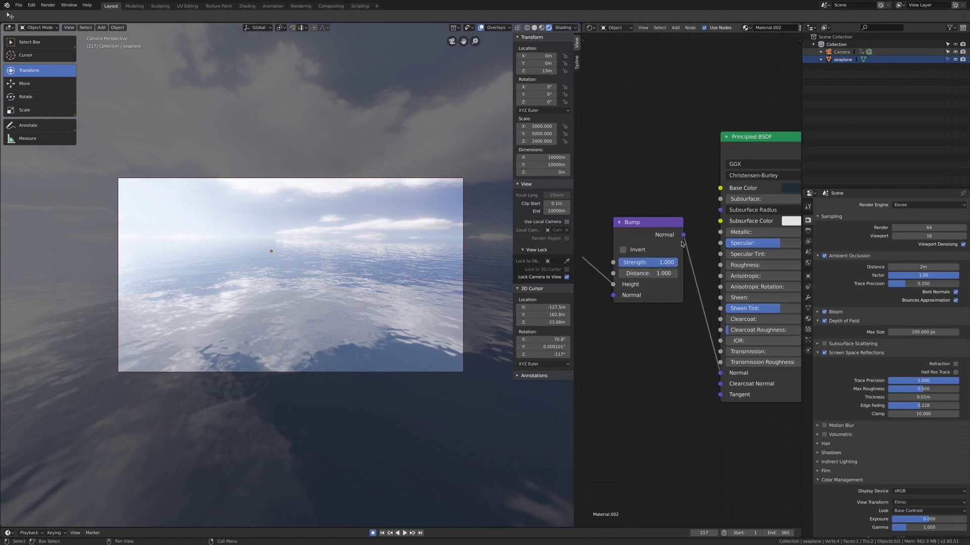
middle_drag(639, 158, 702, 195)
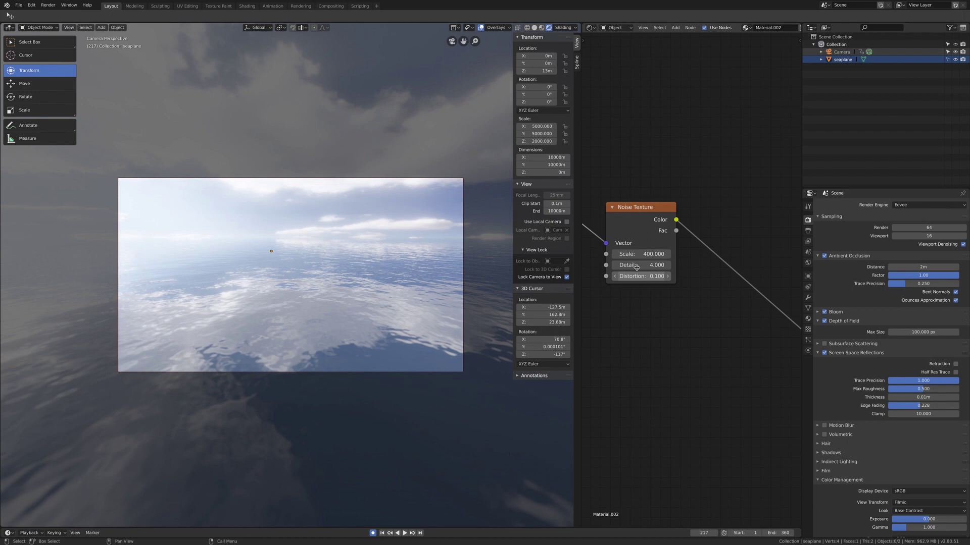
drag(646, 207, 725, 240)
middle_drag(741, 213, 714, 205)
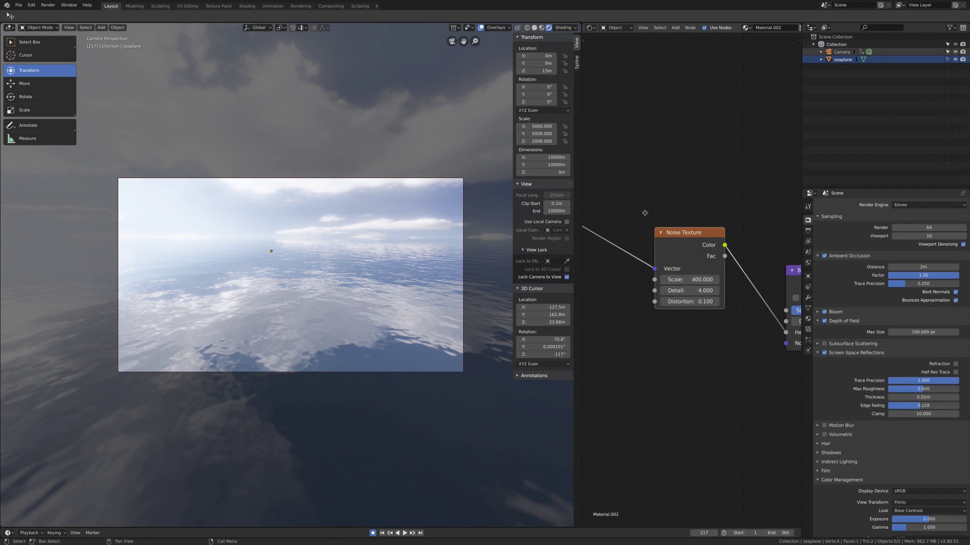
Change the Mapping node's Z location to a negative value to shift the wave pattern, and check the water from another camera angle.
middle_drag(644, 214, 786, 265)
scroll(691, 274, down, 3)
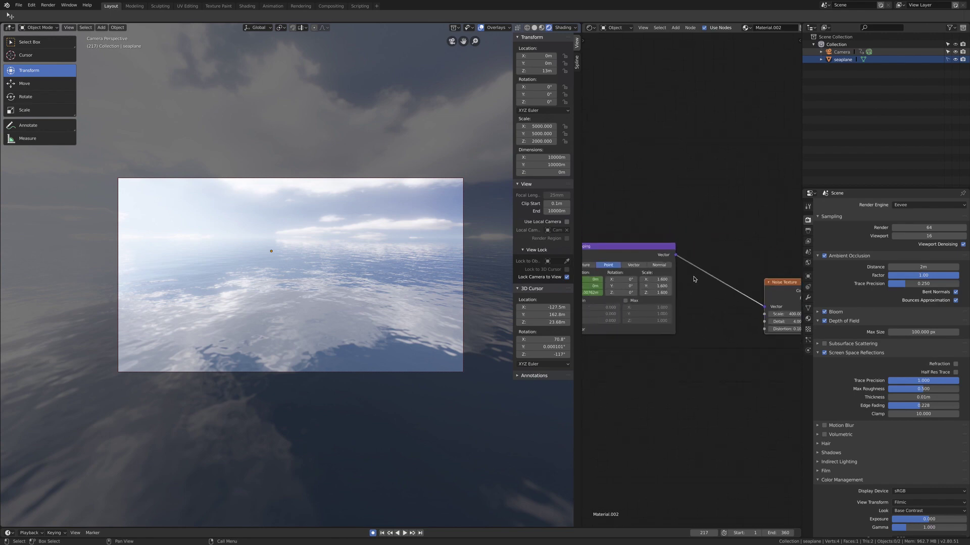
middle_drag(693, 276, 733, 276)
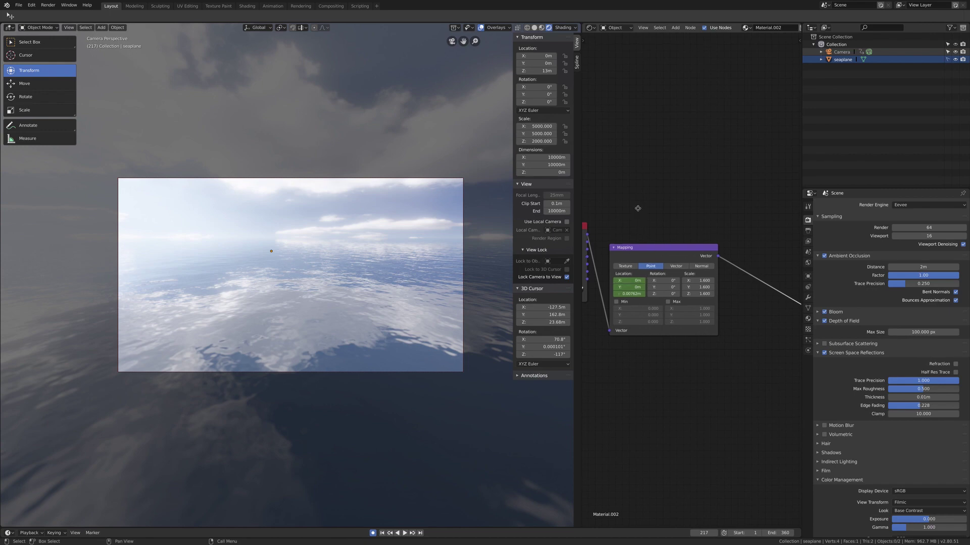
middle_drag(636, 211, 679, 214)
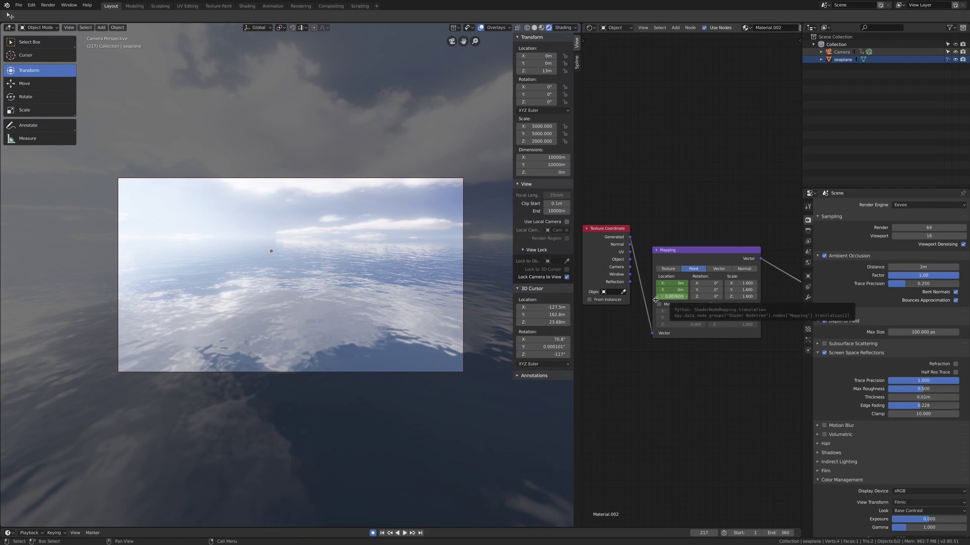
middle_drag(356, 302, 360, 311)
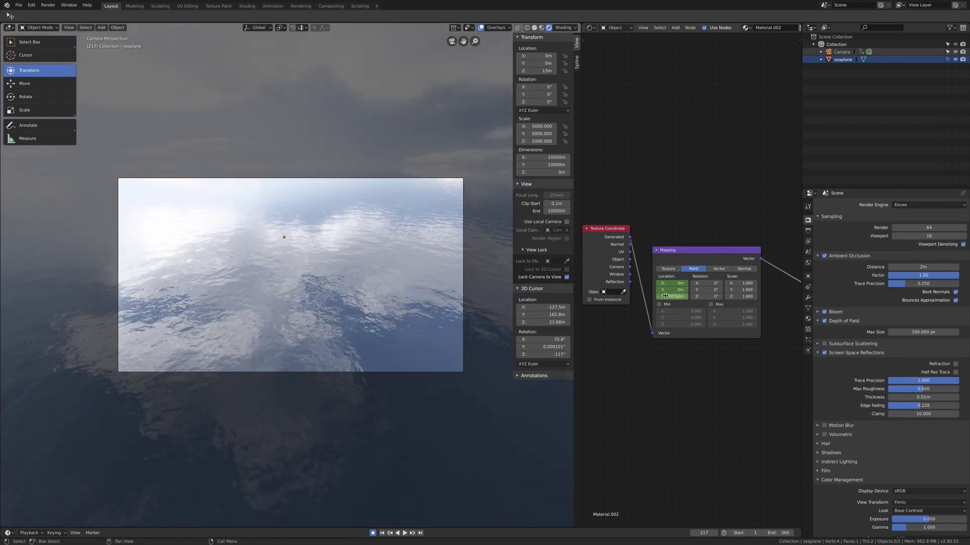
mouse_move(673, 296)
mouse_down()
mouse_move(732, 297)
mouse_move(664, 296)
mouse_up()
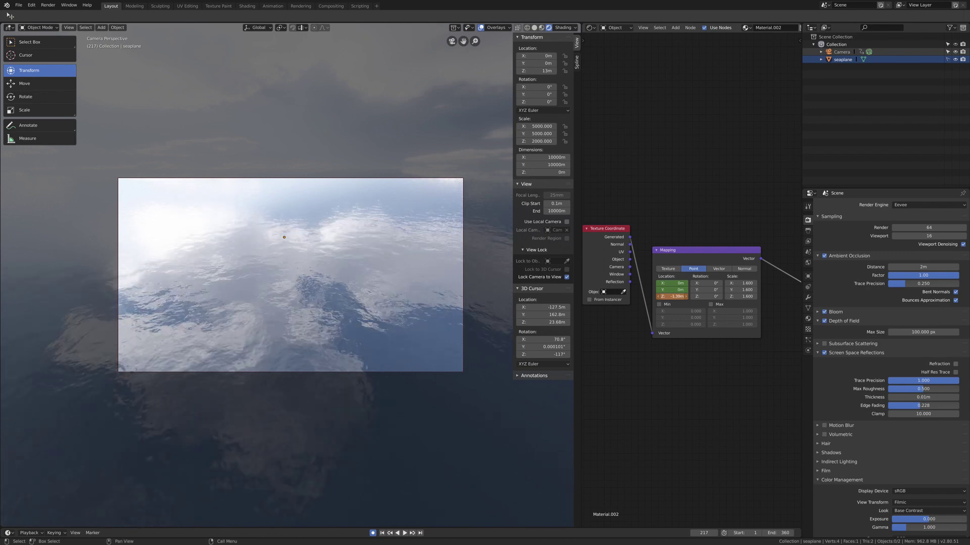
middle_drag(432, 300, 216, 301)
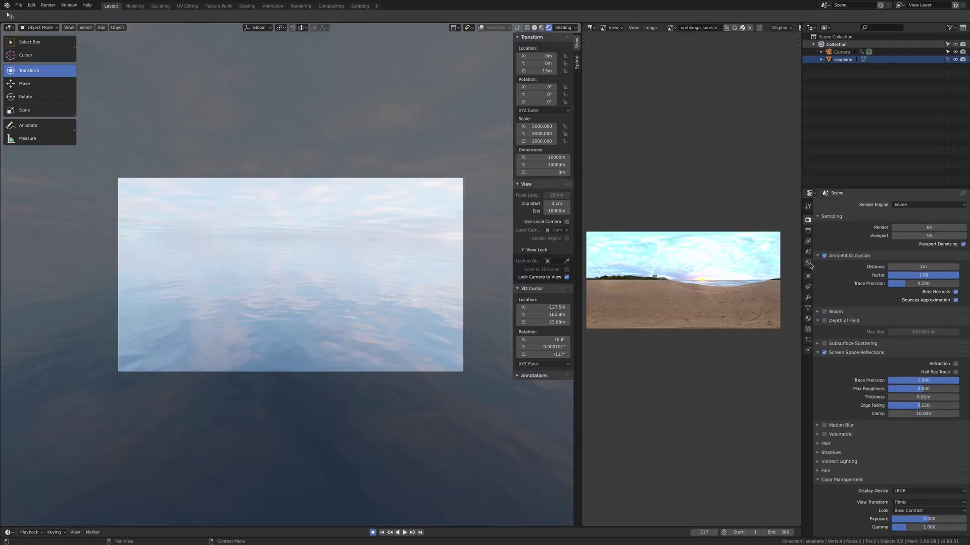
Switch the world background to table_mountain_2_2k.hdr, show the same image in the Image Editor, and turn the camera toward another part of the sky.
click(808, 262)
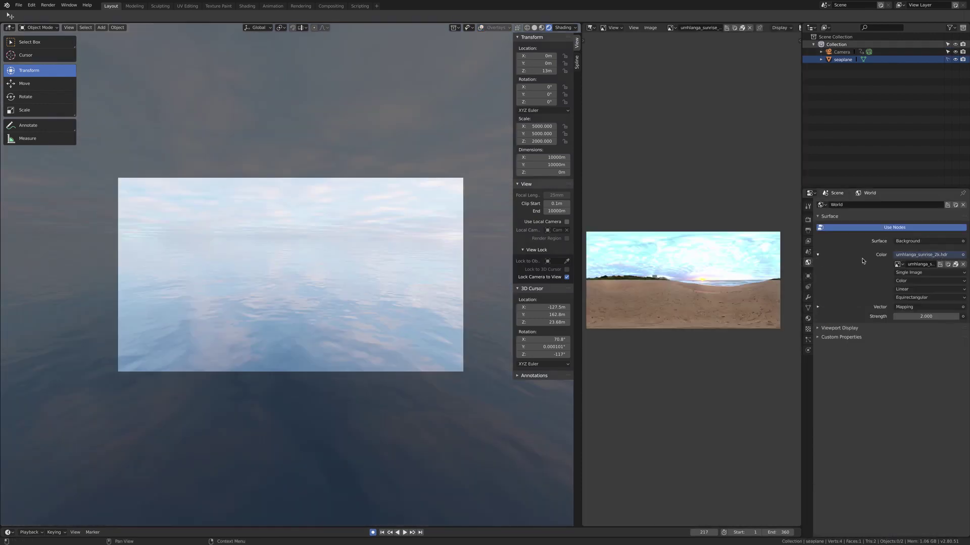
middle_drag(349, 266, 322, 277)
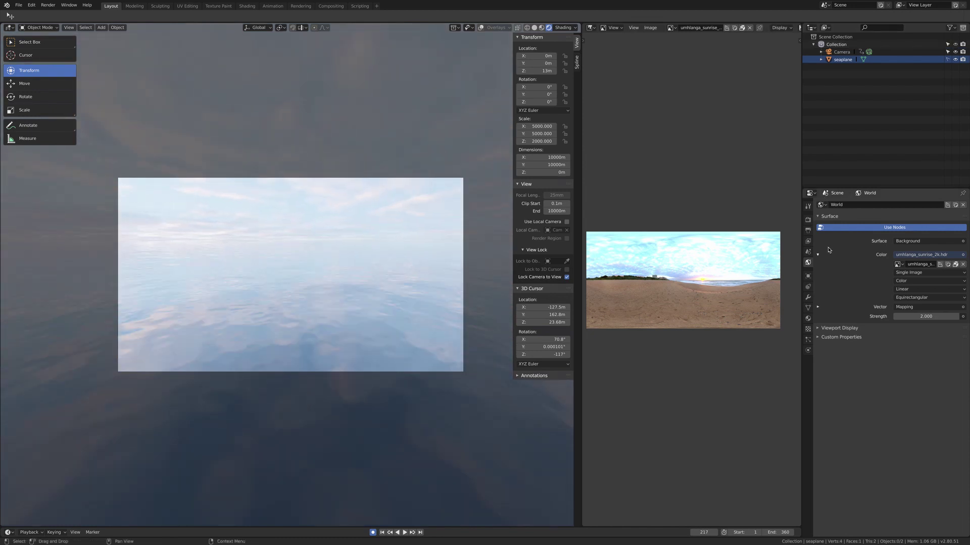
click(897, 264)
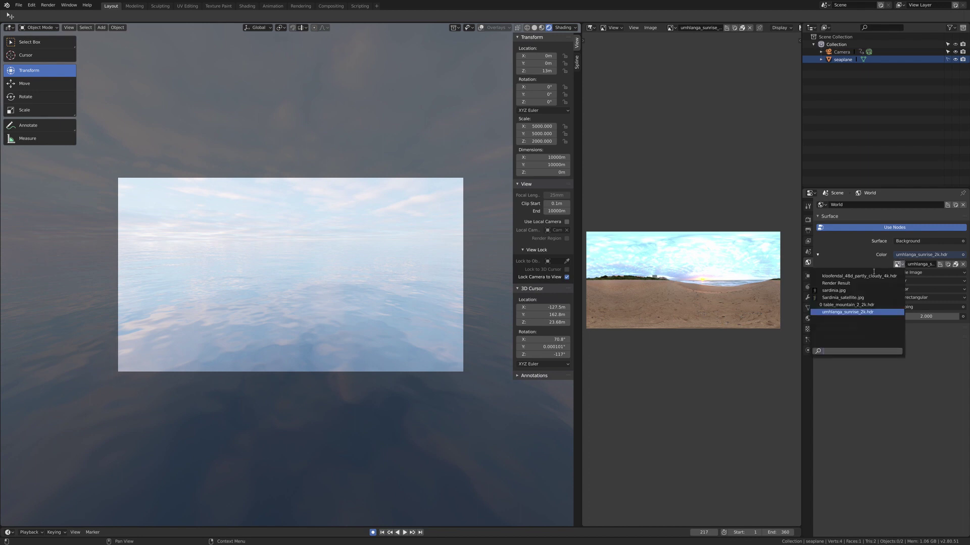
click(854, 305)
click(671, 28)
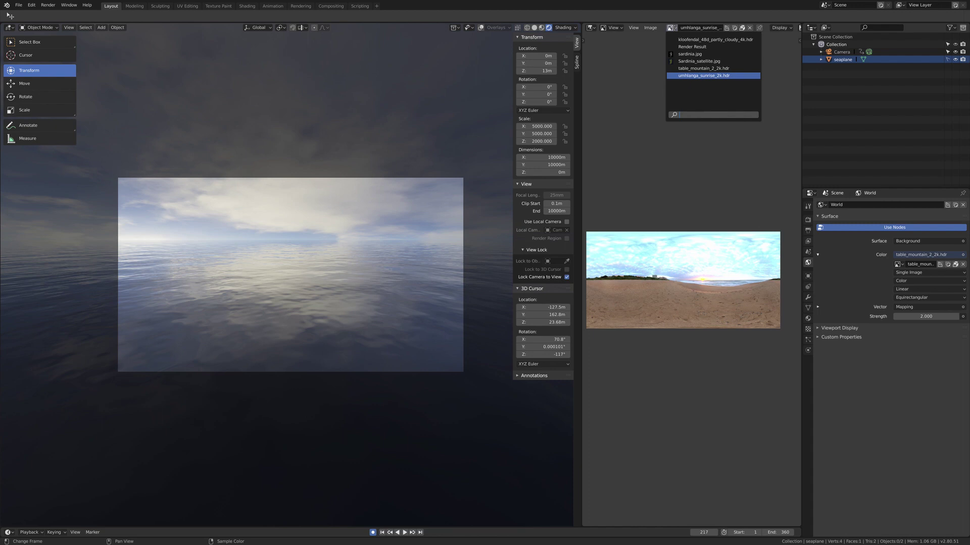
click(678, 69)
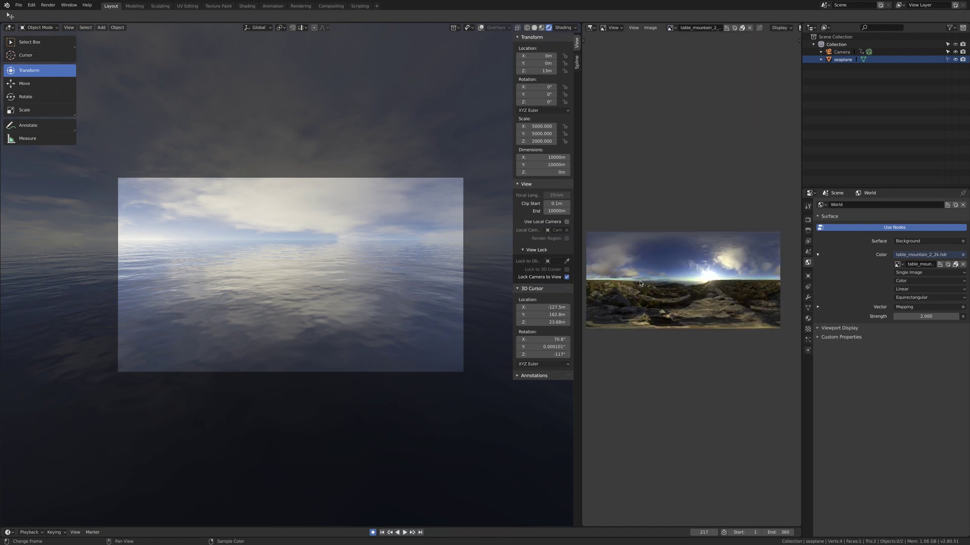
middle_drag(314, 274, 393, 277)
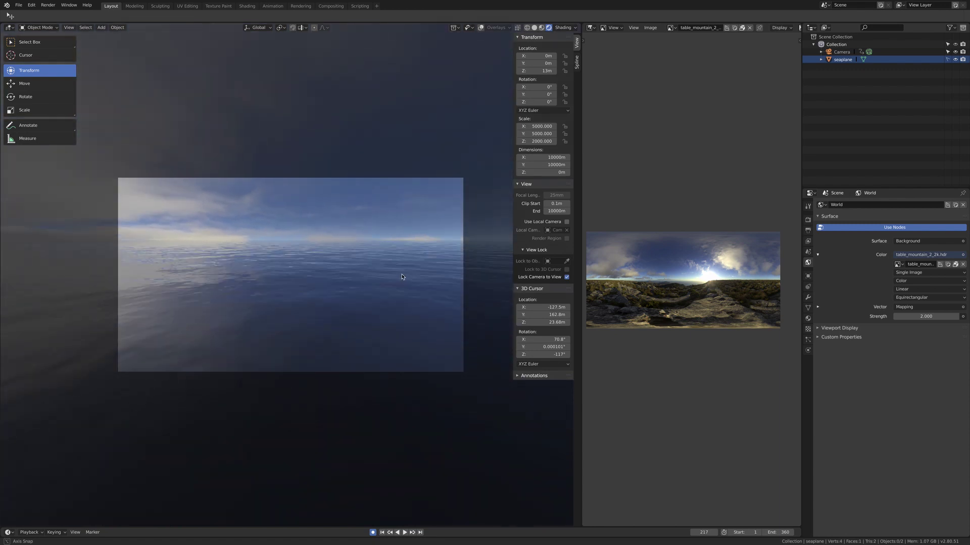
Turn the camera view, widen the 3D viewport over the Image Editor, then leave the camera view and look around the sea surface.
middle_drag(401, 276, 377, 296)
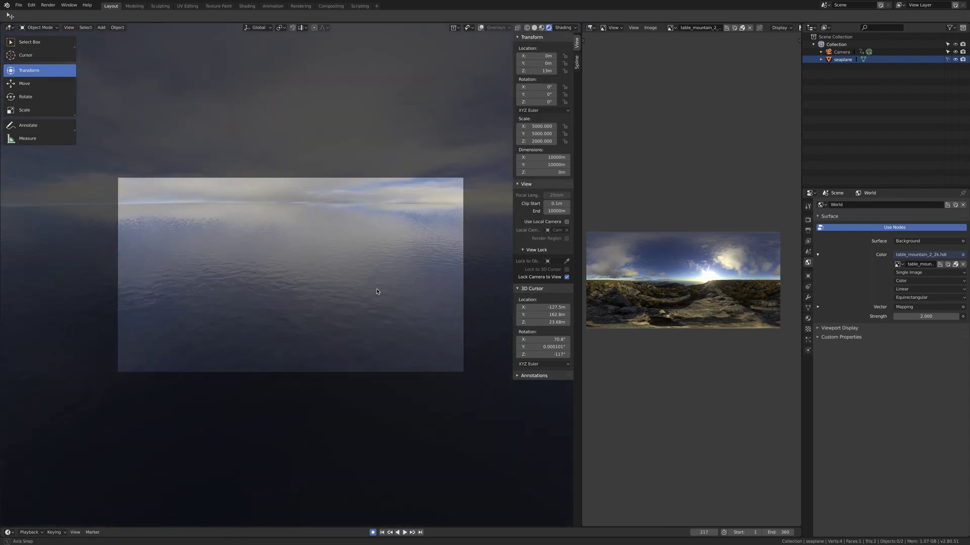
drag(582, 96, 802, 96)
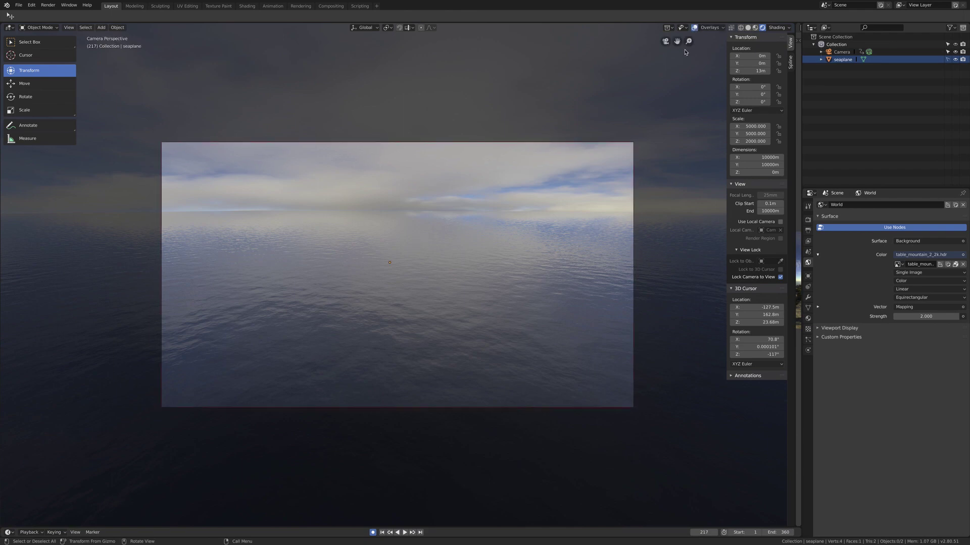
key(KP_0)
middle_drag(549, 190, 502, 228)
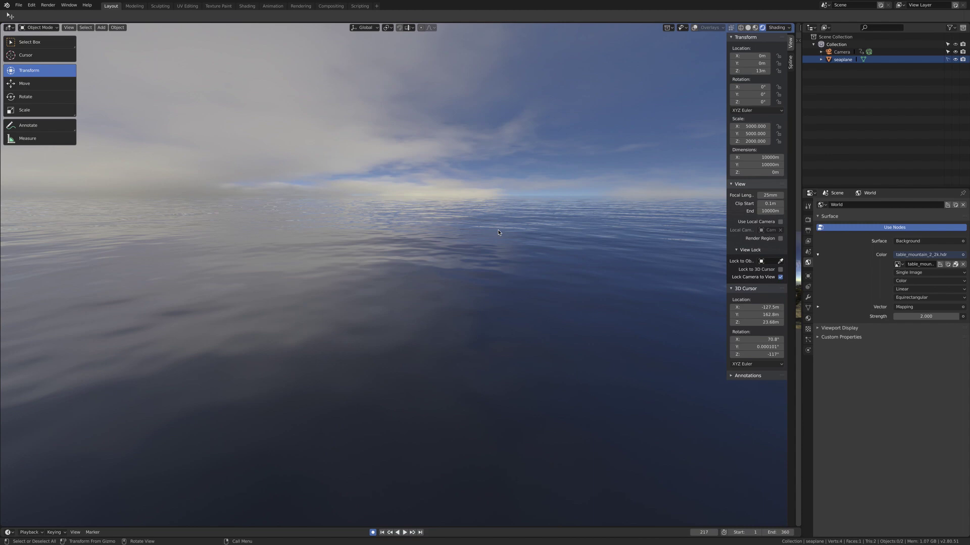
middle_drag(498, 233, 500, 232)
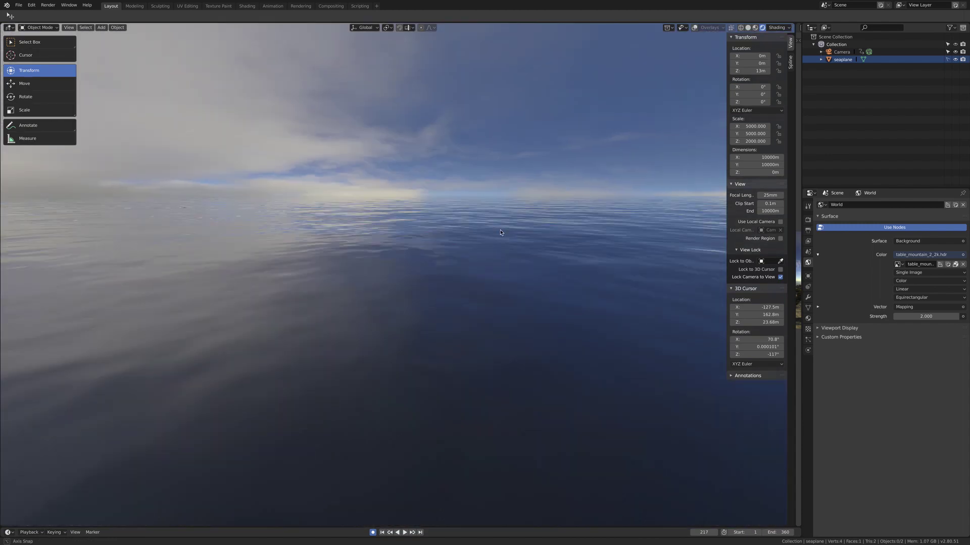
middle_drag(497, 233, 478, 232)
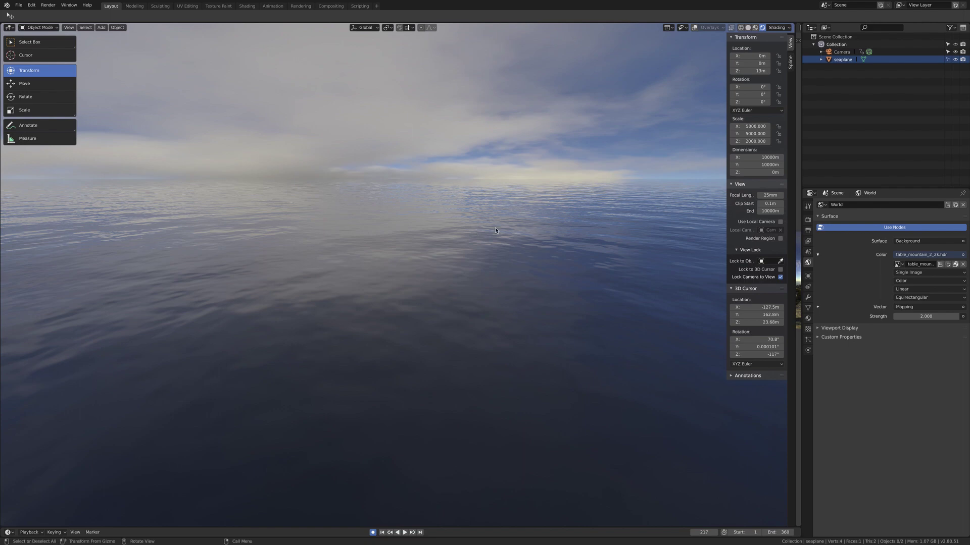
Switch the viewport to LookDev shading and examine the water reflections under the forest.exr studio light.
click(755, 28)
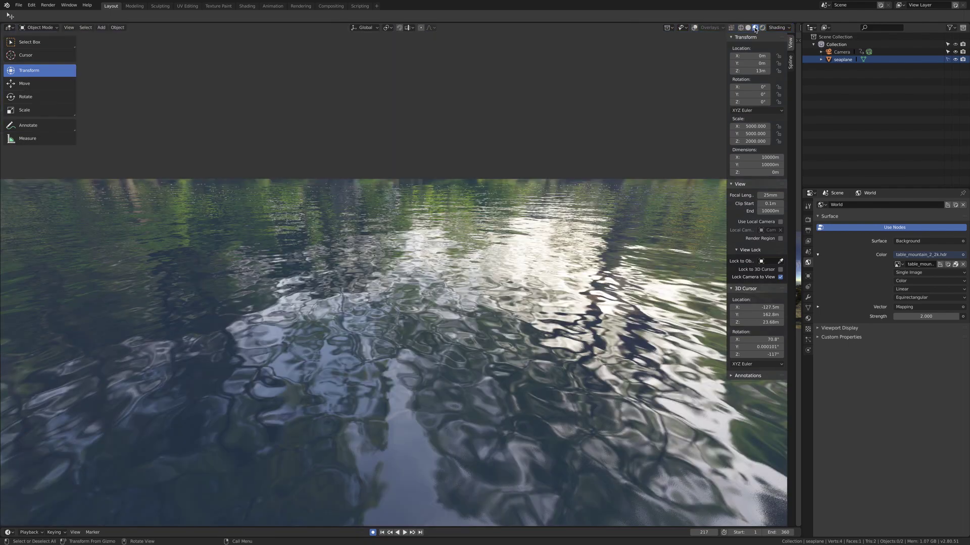
click(776, 27)
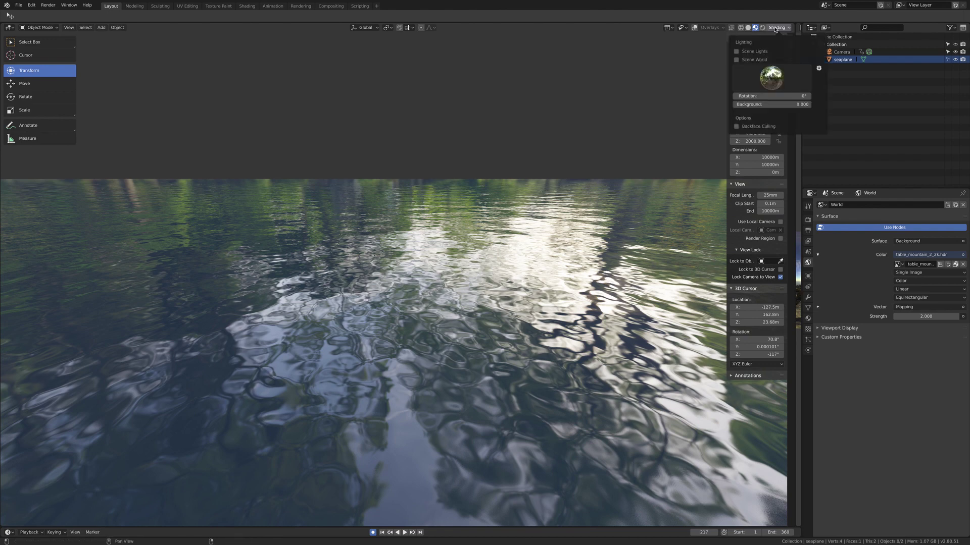
click(772, 84)
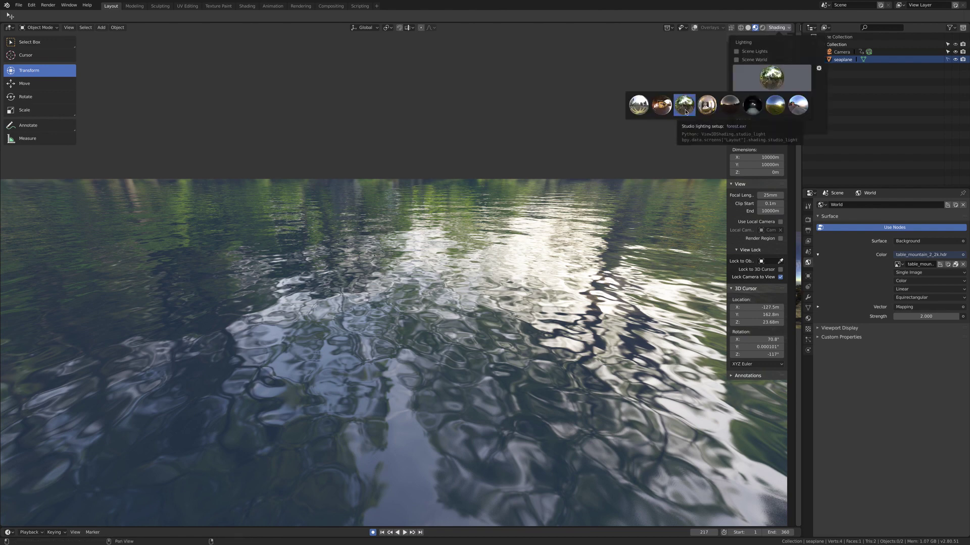
middle_drag(378, 218, 397, 220)
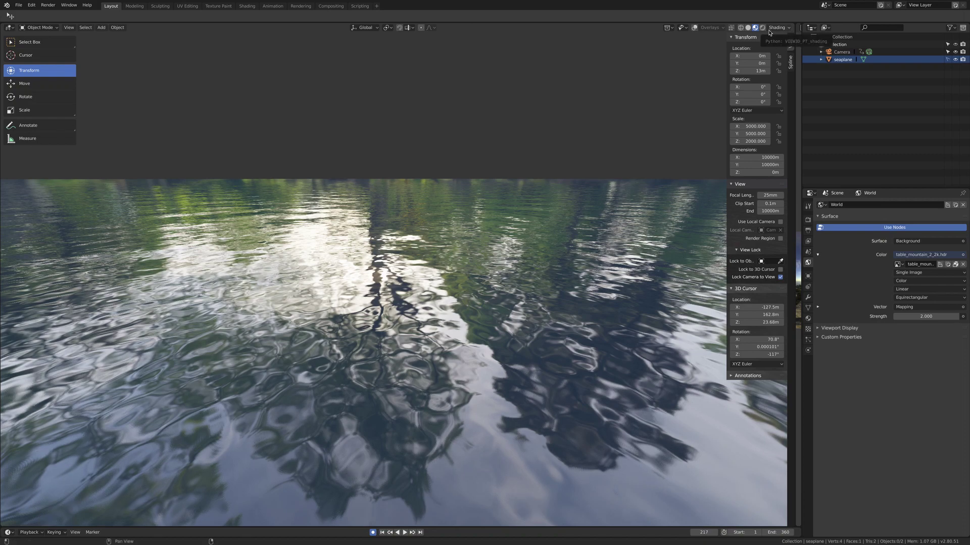
Change the LookDev studio light to the blue-sky HDRI with a low sun and look at the water from a lower angle.
click(784, 28)
click(771, 78)
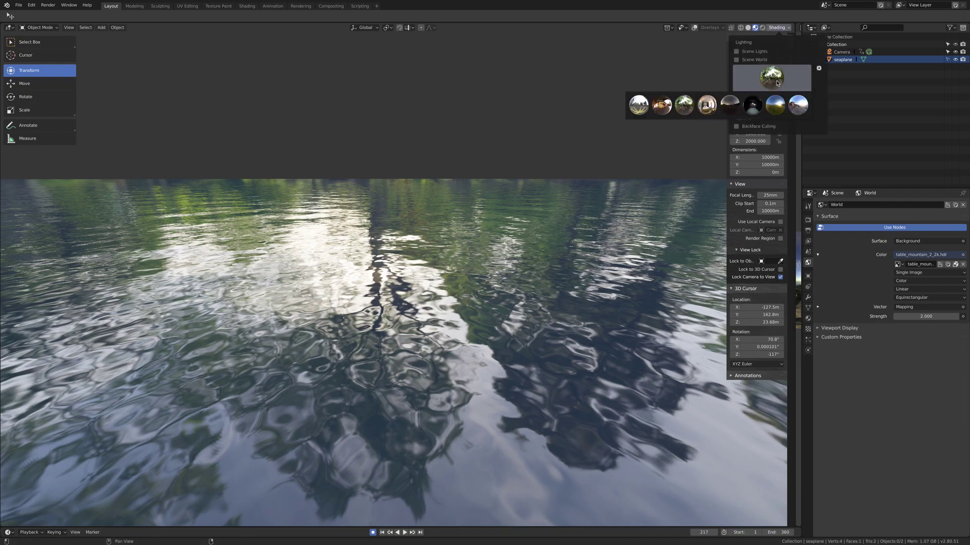
click(779, 106)
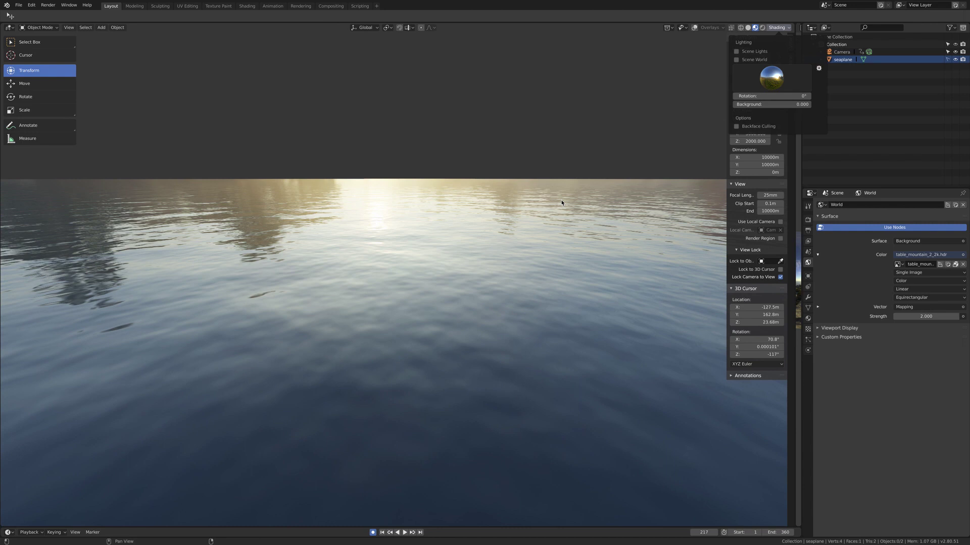
mouse_move(562, 203)
middle_down()
mouse_move(446, 219)
mouse_move(444, 259)
mouse_move(525, 255)
middle_up()
Enable Bloom in the Eevee render settings and set the LookDev studio light back to forest.exr to view the glowing reflections.
click(808, 221)
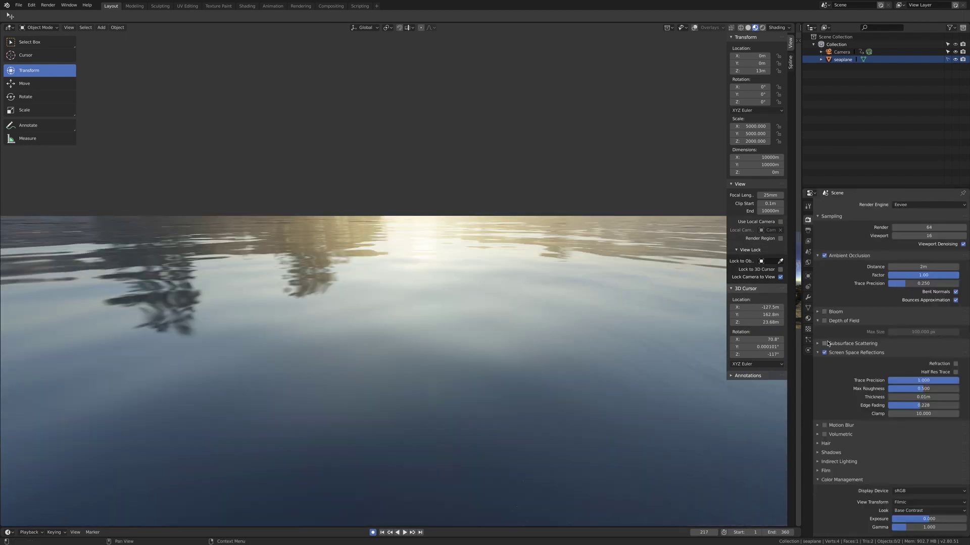
click(825, 312)
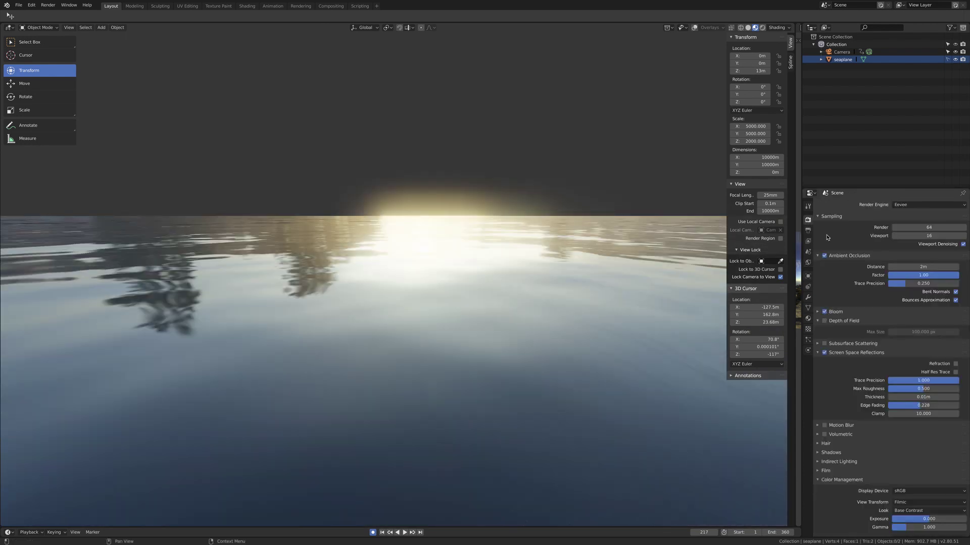
click(776, 27)
click(771, 77)
click(682, 114)
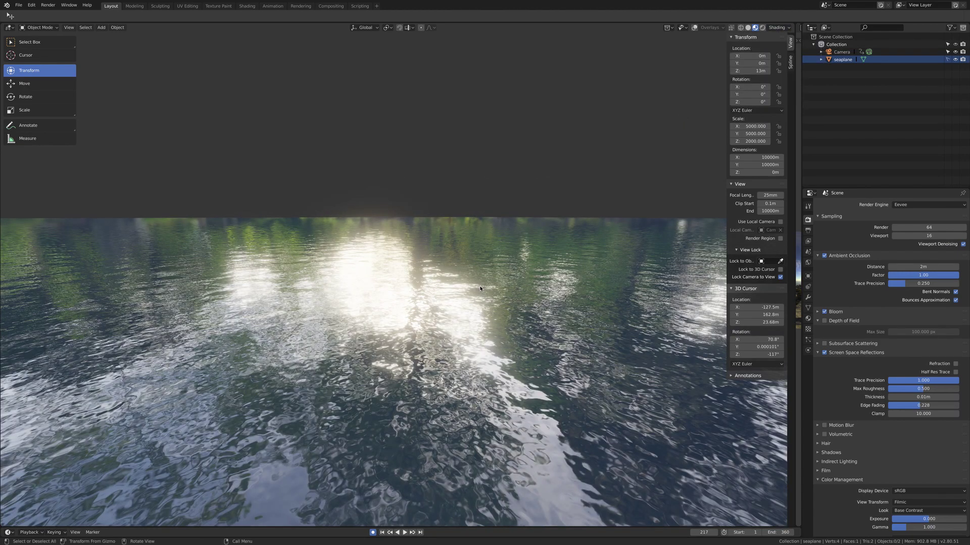
middle_drag(464, 291, 476, 292)
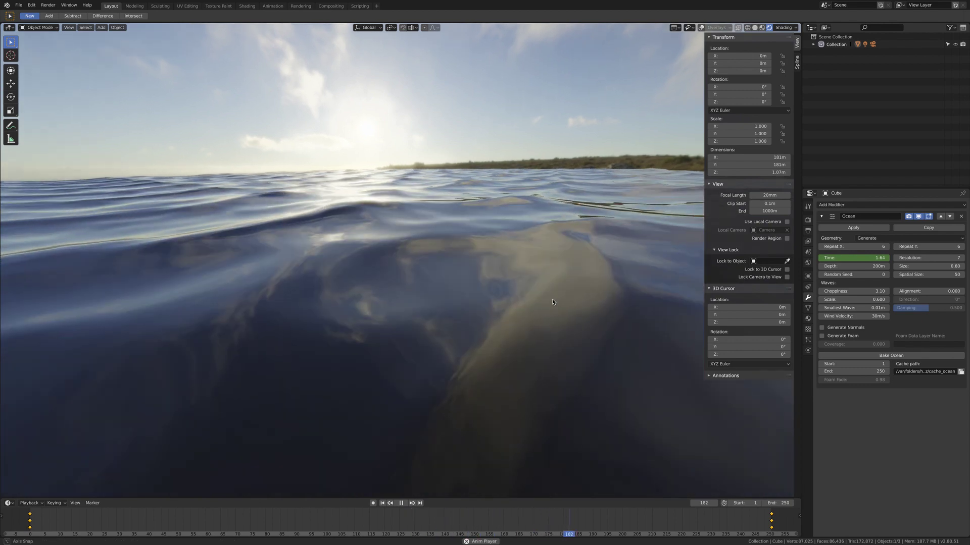
middle_drag(553, 302, 539, 316)
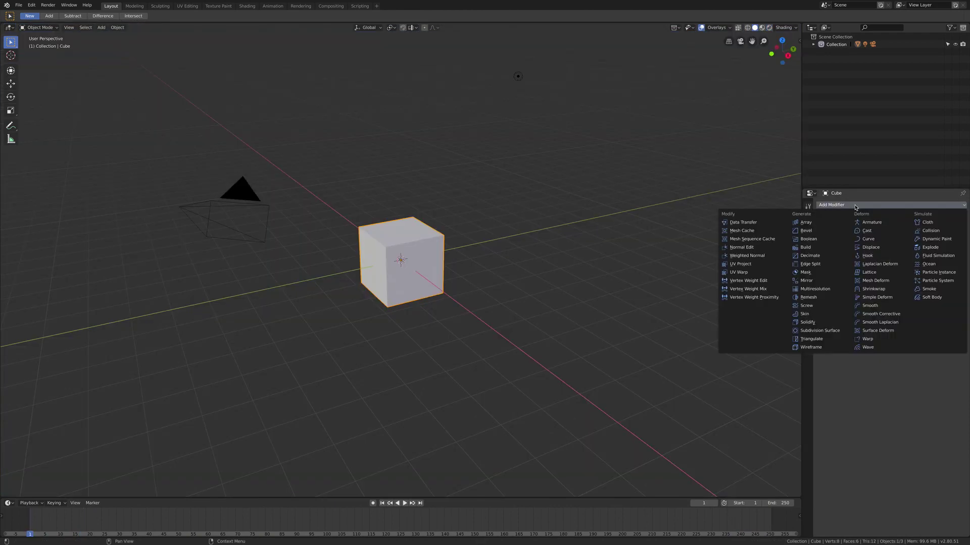
Add an Ocean modifier to the default cube and set its Repeat X and Repeat Y to 2.
click(928, 264)
middle_drag(431, 283, 462, 282)
scroll(461, 281, down, 10)
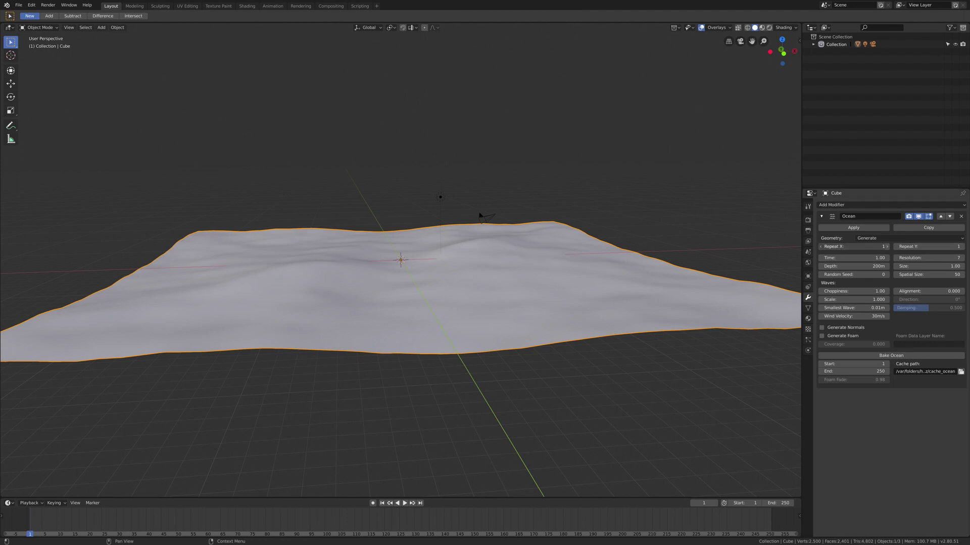
click(886, 247)
click(962, 247)
middle_drag(532, 250, 465, 254)
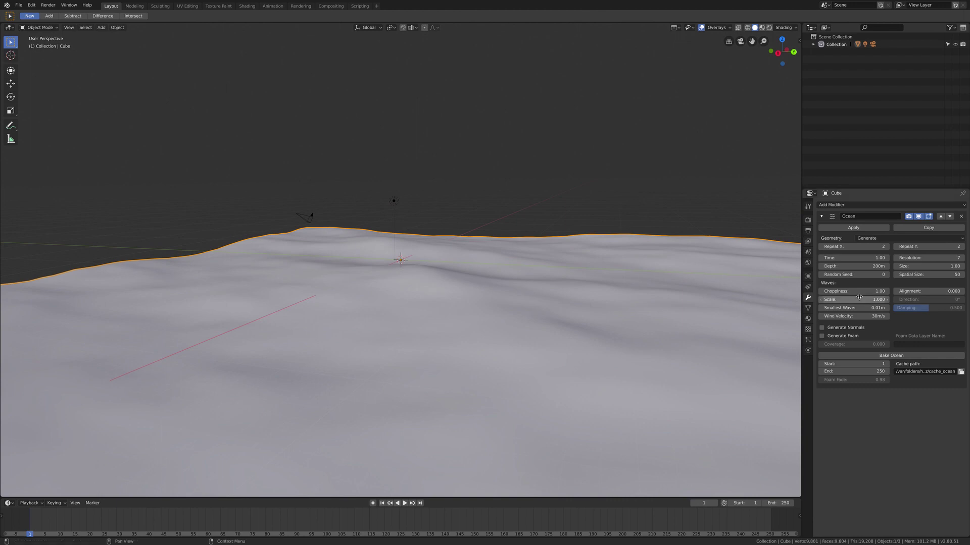
Set the Ocean modifier's Choppiness to 2.50 and its Size to 0.60 in solid shading.
click(762, 29)
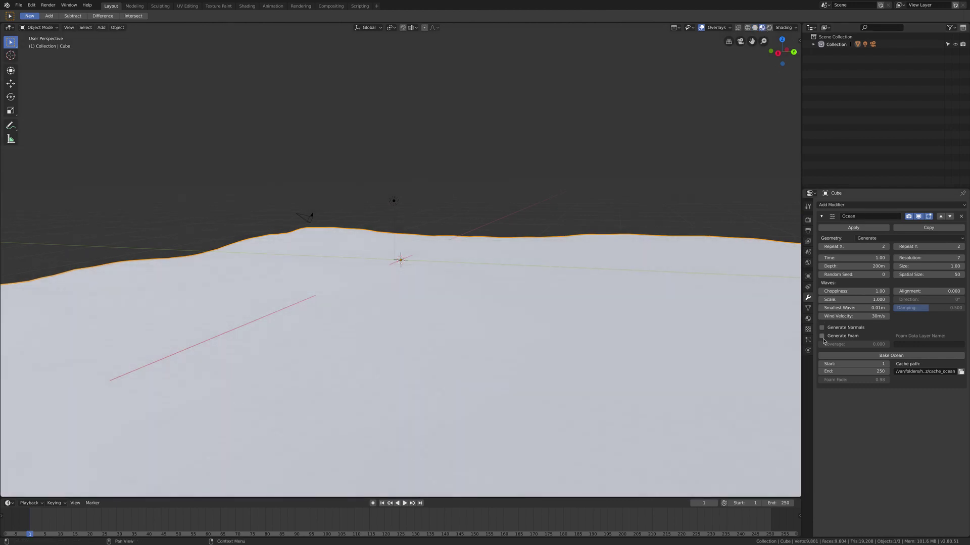
click(754, 28)
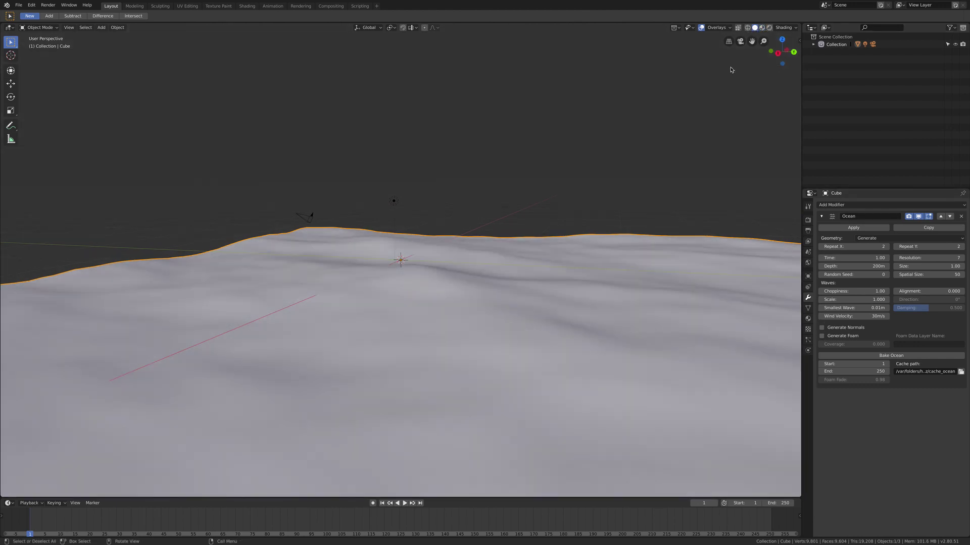
drag(853, 291, 889, 291)
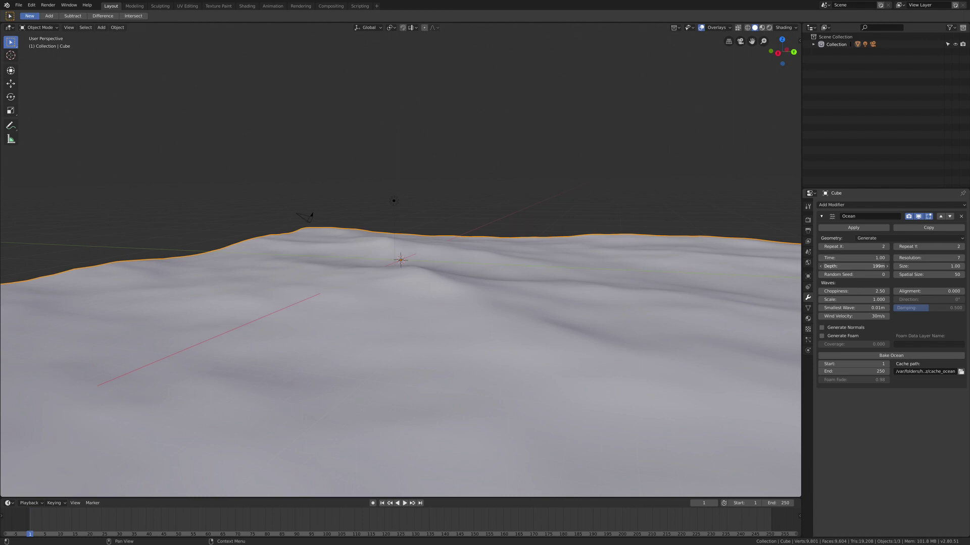
drag(934, 266, 901, 266)
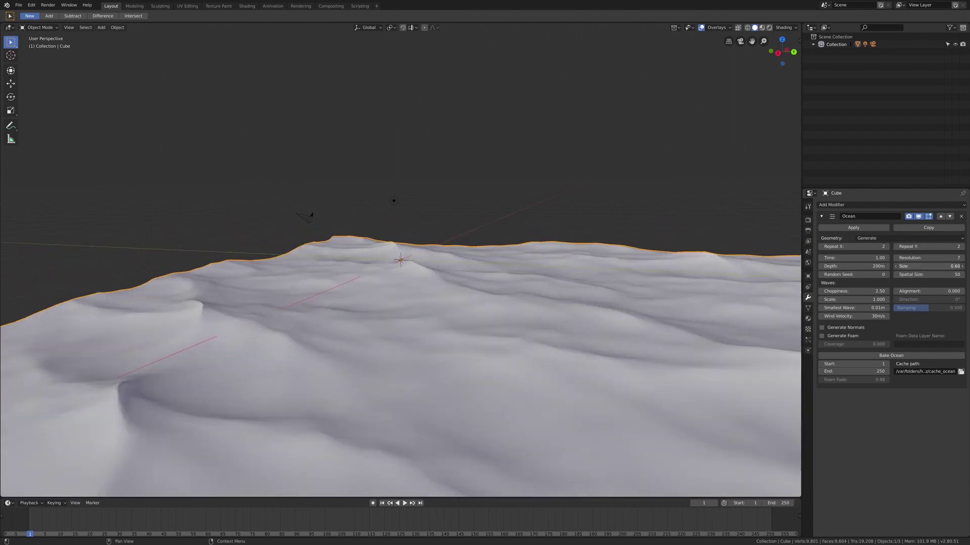
Raise the Ocean modifier's Repeat X and Repeat Y to 3 and view the enlarged surface from a new angle.
click(886, 246)
click(961, 247)
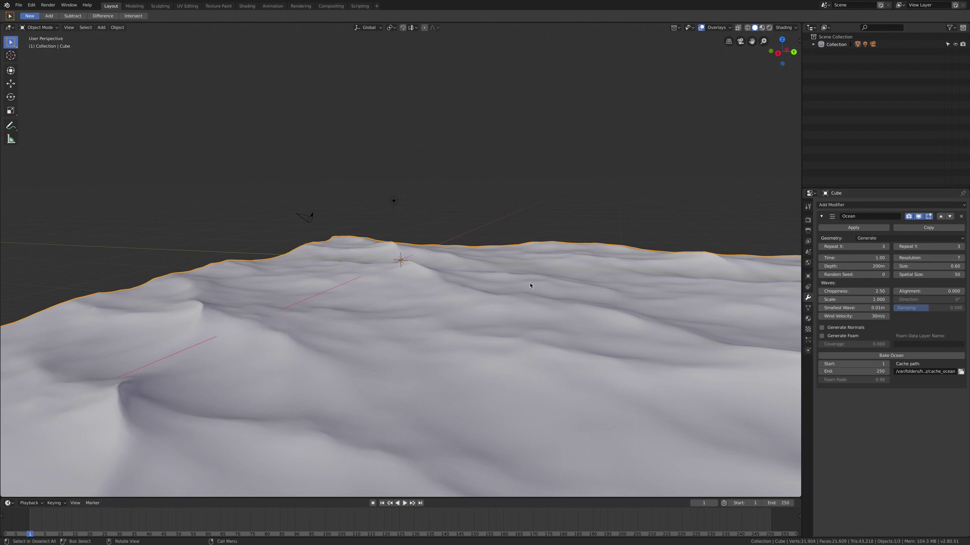
scroll(530, 286, down, 5)
middle_drag(555, 292, 510, 298)
scroll(550, 294, up, 5)
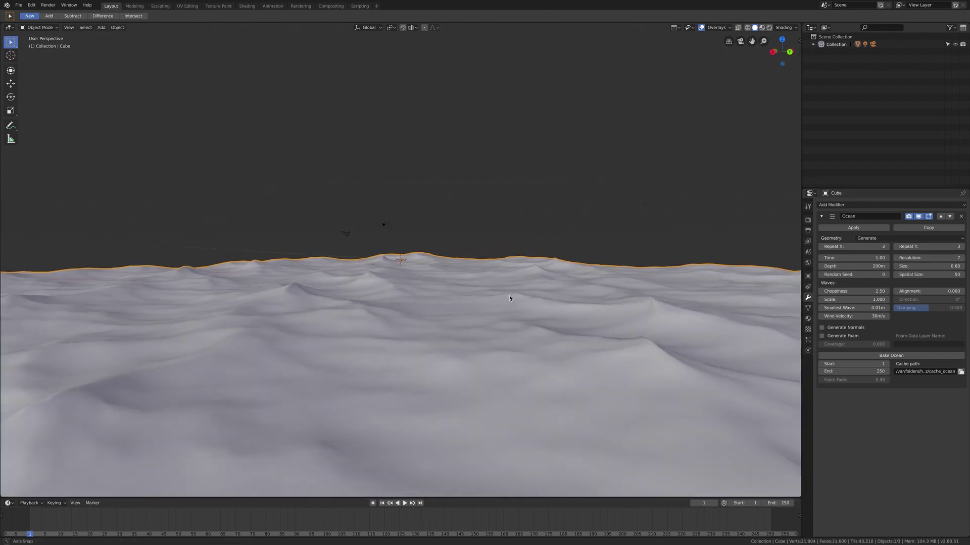
Set the Ocean modifier's wave Scale to 0.600 and Choppiness to 3.10, undoing a trial change of Spatial Size.
mouse_move(859, 300)
mouse_down()
mouse_move(828, 299)
mouse_move(847, 299)
mouse_up()
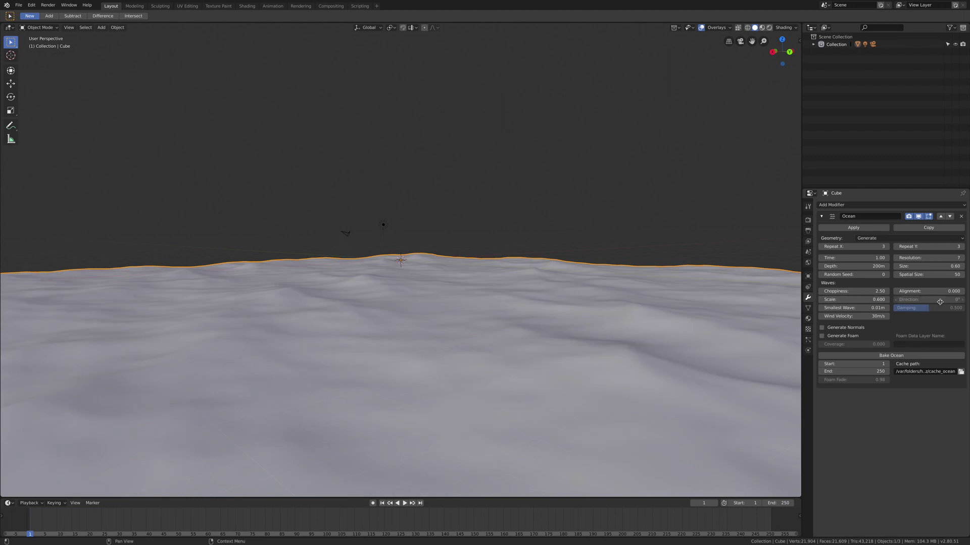
mouse_move(933, 276)
mouse_down()
mouse_move(909, 276)
mouse_move(919, 275)
mouse_up()
key(ctrl+z)
mouse_move(853, 291)
mouse_down()
mouse_move(871, 292)
mouse_move(859, 292)
mouse_up()
mouse_move(637, 341)
middle_down()
mouse_move(648, 342)
mouse_move(639, 351)
middle_up()
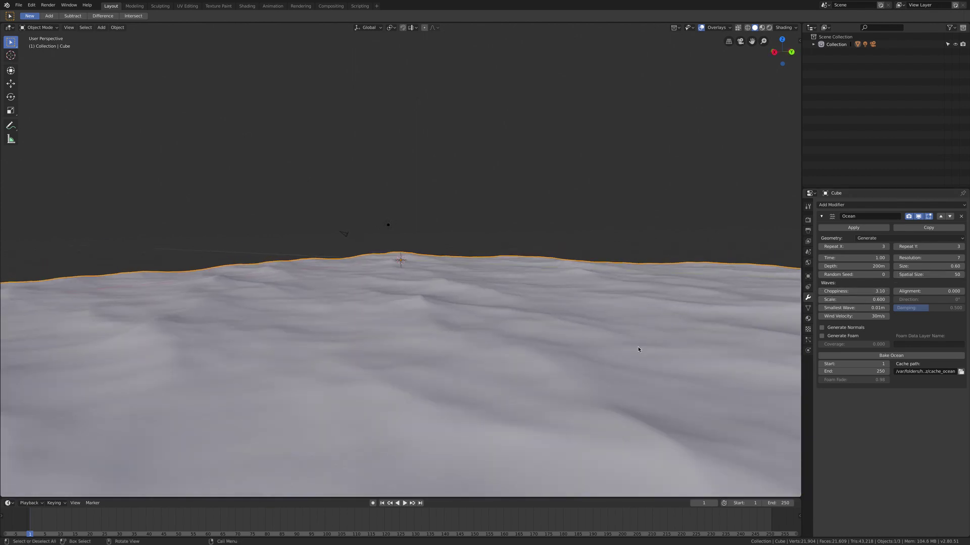
Keyframe the Ocean modifier's Time at 1.00 on frame 1 and at 3.18 on frame 250.
right_click(830, 258)
click(841, 251)
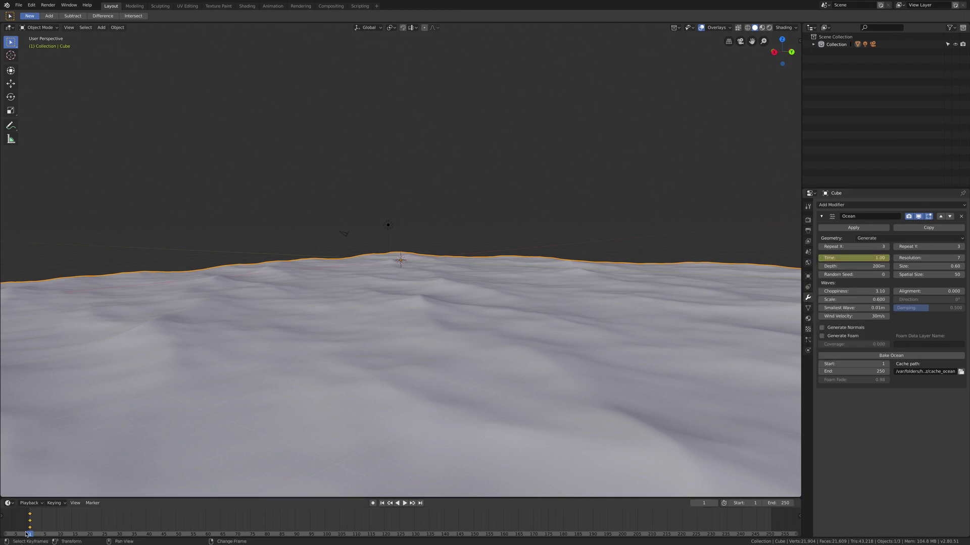
drag(56, 524, 773, 525)
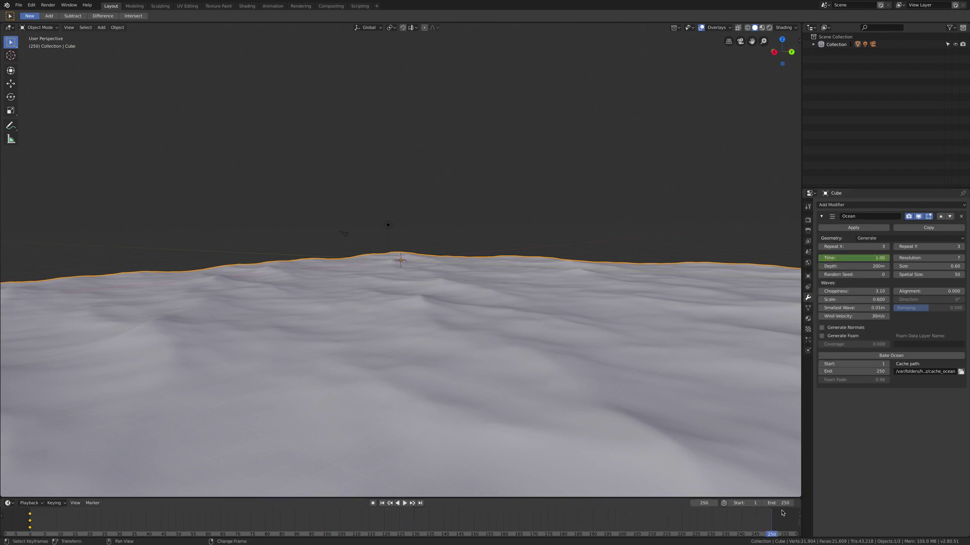
mouse_move(859, 258)
mouse_down()
mouse_move(914, 259)
mouse_move(843, 258)
mouse_up()
right_click(840, 258)
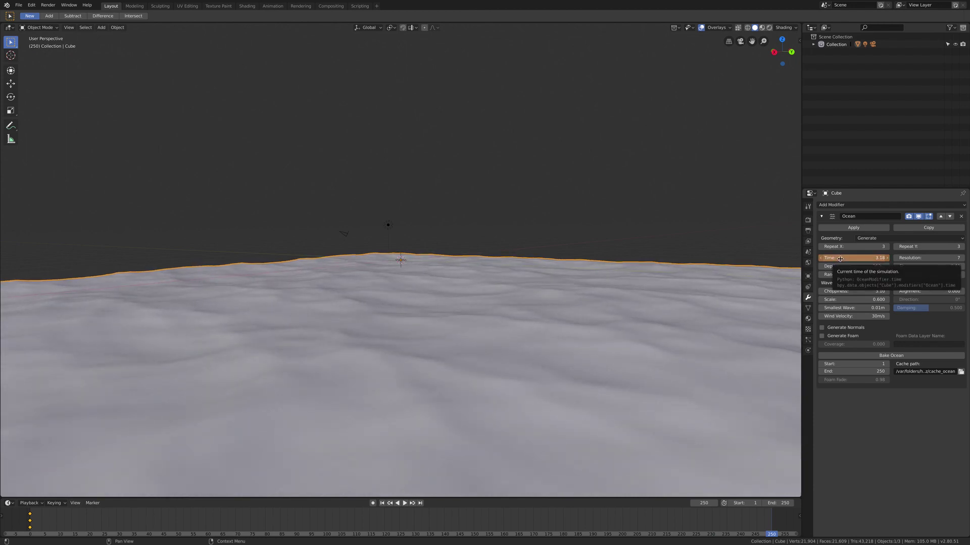
click(851, 268)
Preview the animated waves by playing the timeline and scrubbing back to frame 177.
key(space)
click(733, 521)
drag(732, 520, 554, 525)
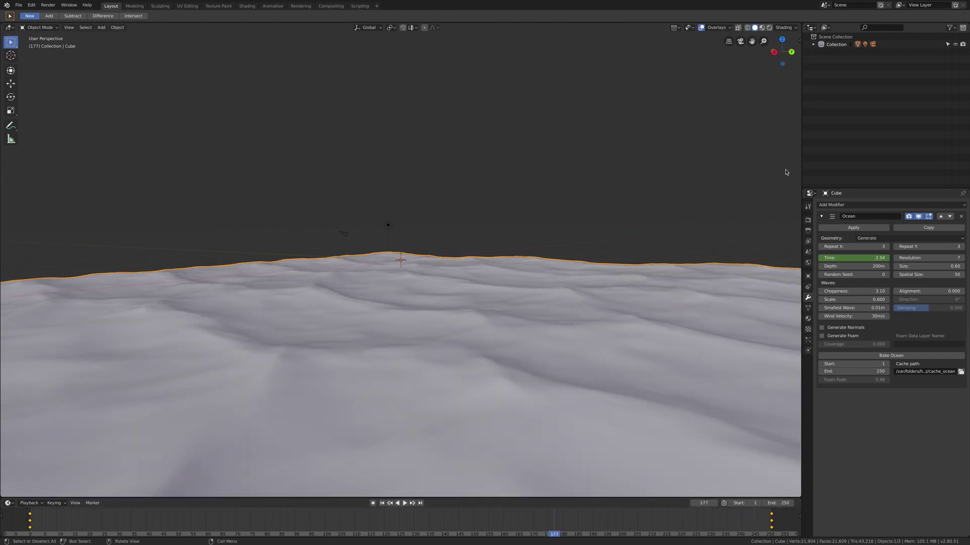
Switch the viewport to LookDev shading and choose the blue-sky studio light.
click(764, 28)
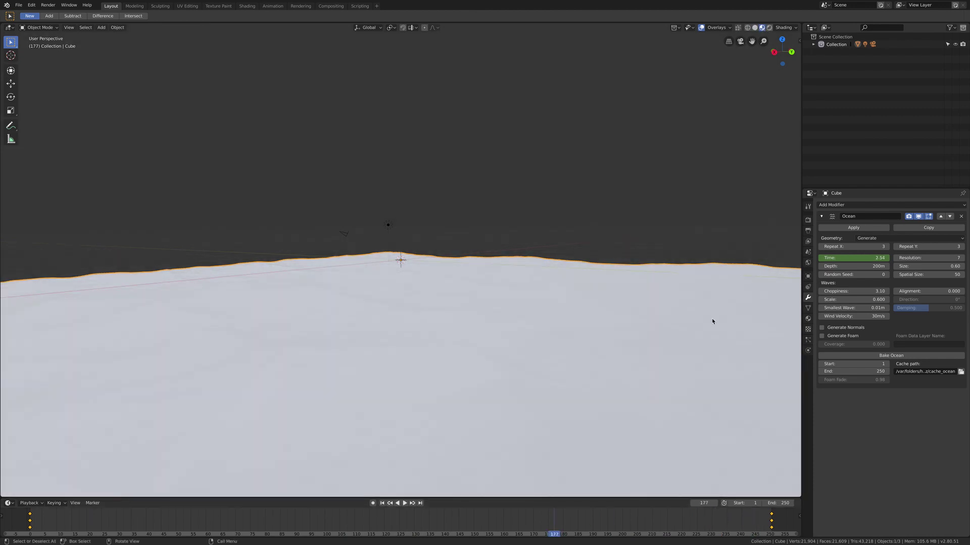
click(786, 29)
click(778, 78)
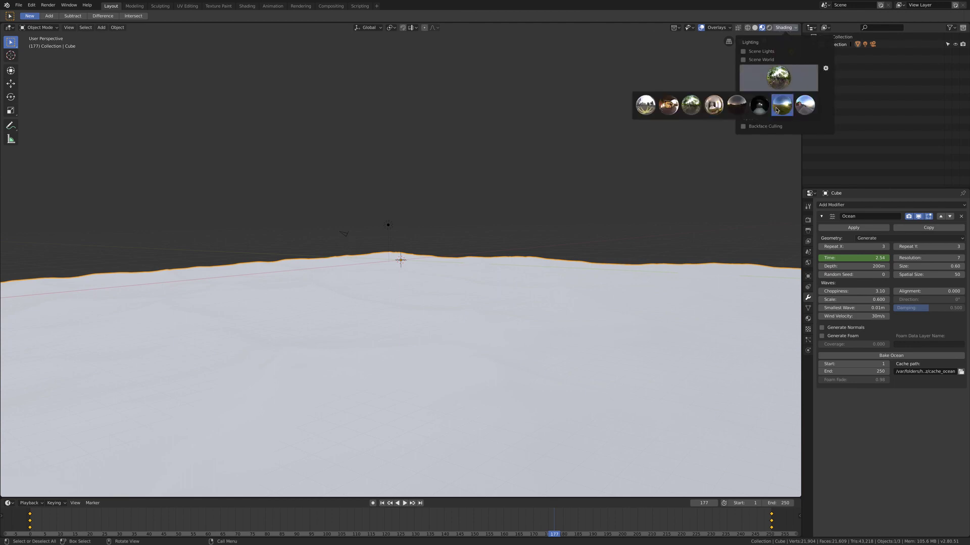
Set the ocean material's Roughness to 0.000 and darken its Base Color to near black.
click(808, 319)
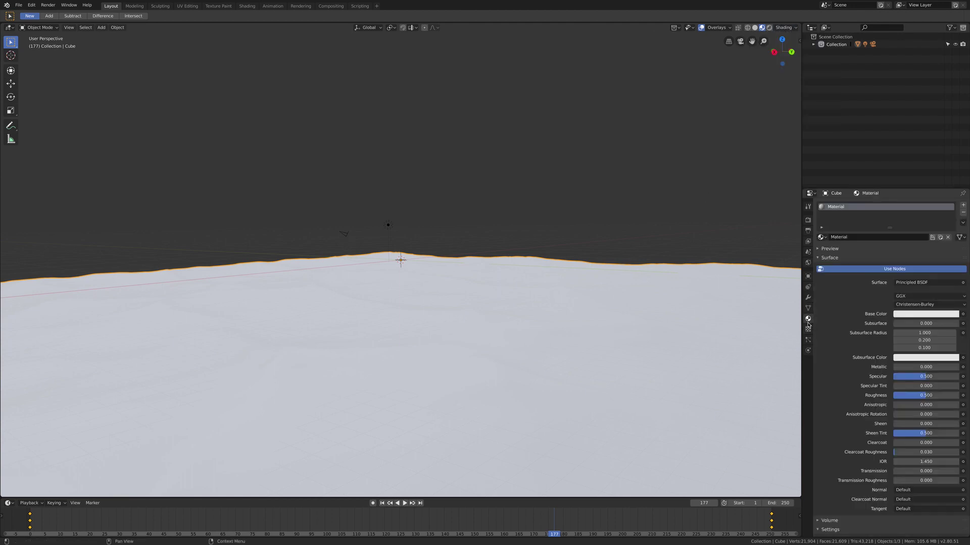
drag(932, 395, 896, 395)
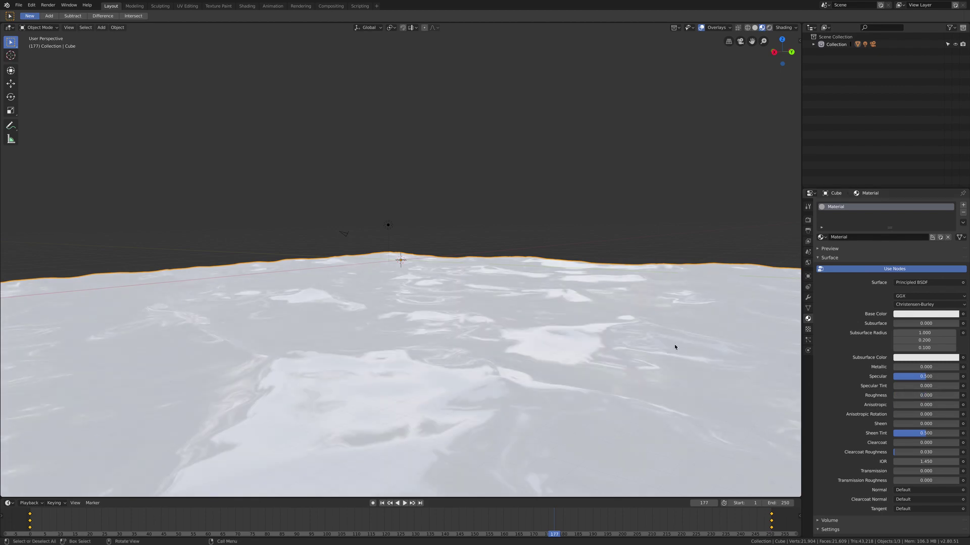
middle_drag(673, 346, 604, 331)
click(901, 317)
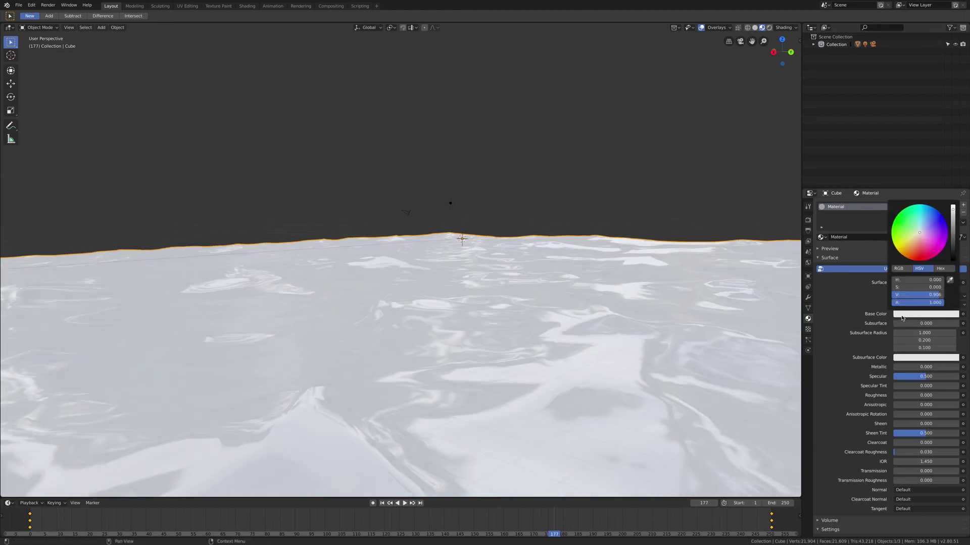
drag(953, 215, 952, 253)
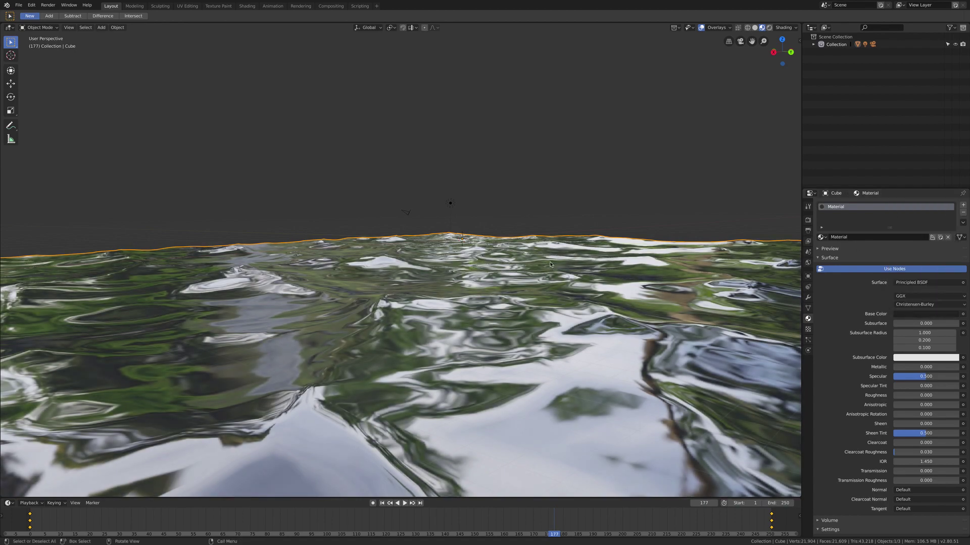
Switch the viewport to Rendered shading, enable nodes for the world, and load umhlanga_sunrise_2k.hdr as its environment texture.
middle_drag(551, 269, 538, 272)
scroll(535, 273, up, 2)
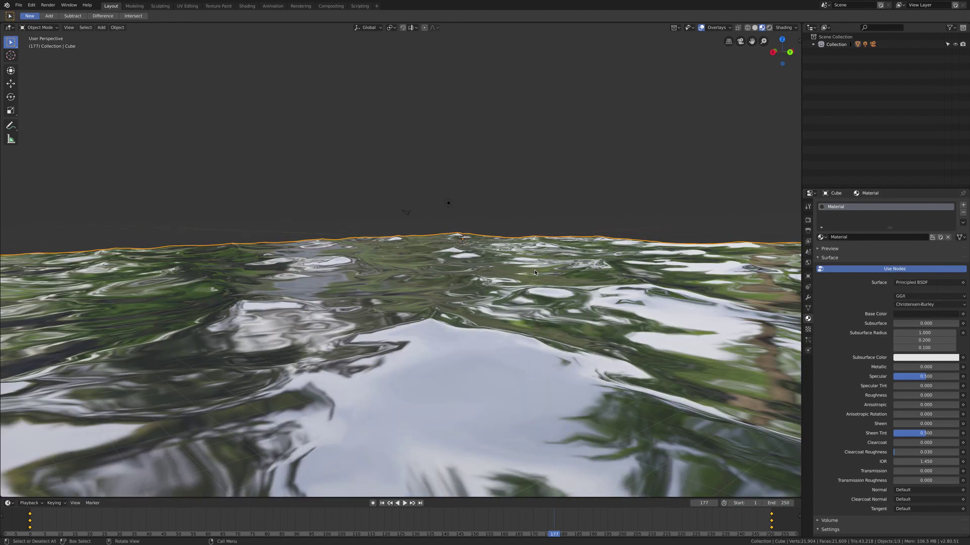
click(770, 28)
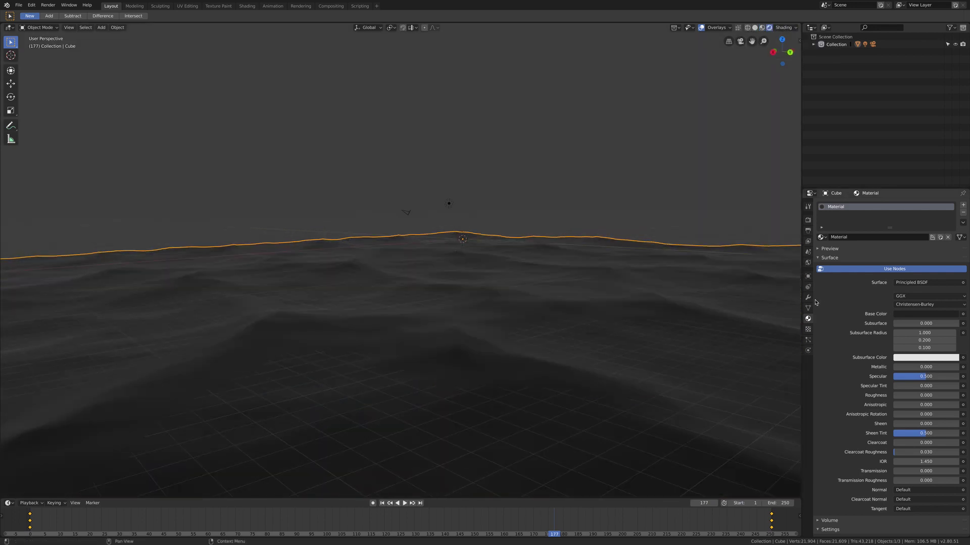
click(808, 262)
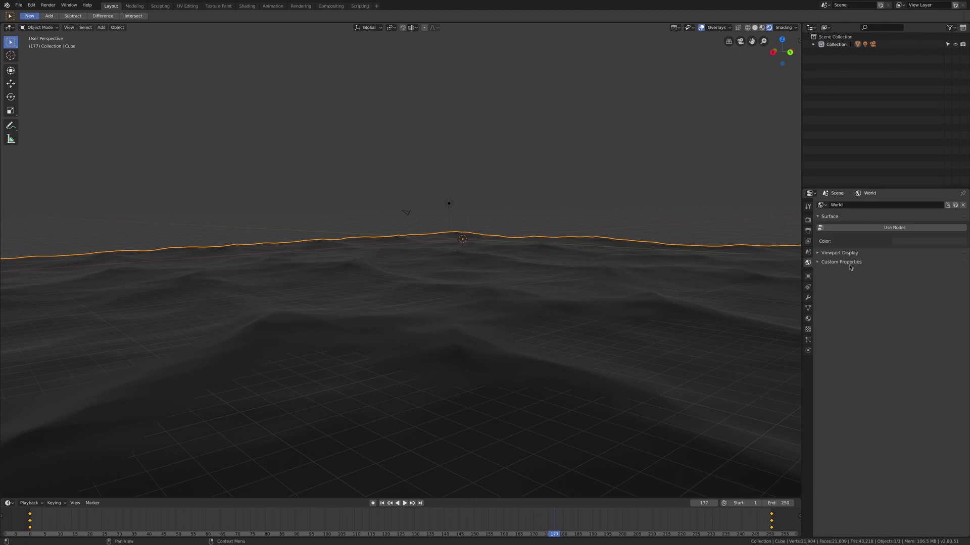
click(878, 228)
click(954, 241)
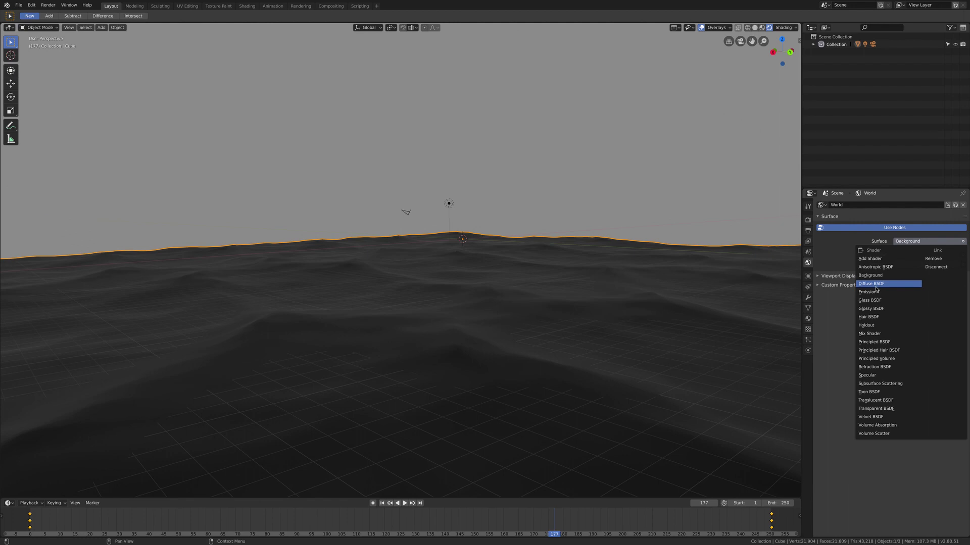
click(841, 349)
click(962, 255)
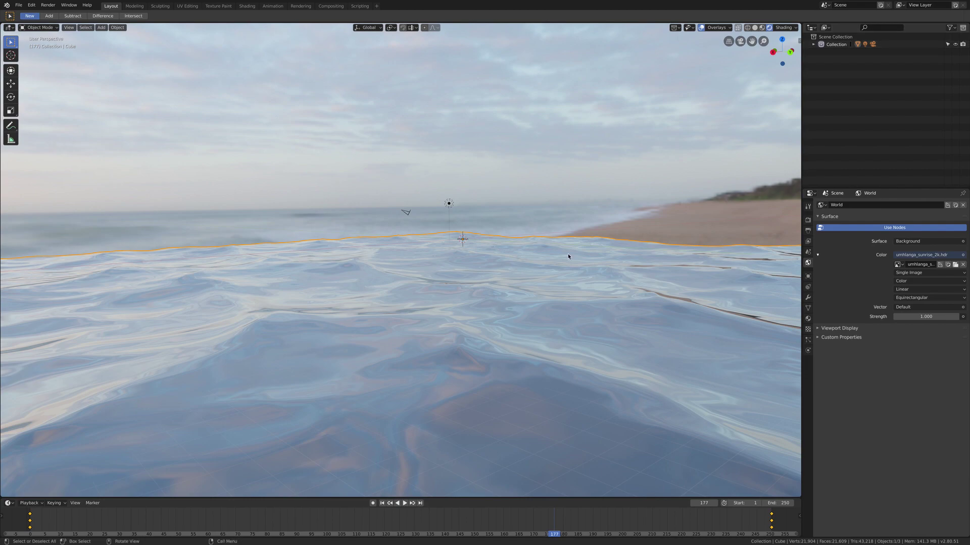
Inspect the ocean under the sunrise sky from several angles and preview the wave animation, stopping at frame 183.
middle_drag(568, 256, 687, 268)
middle_drag(602, 271, 597, 271)
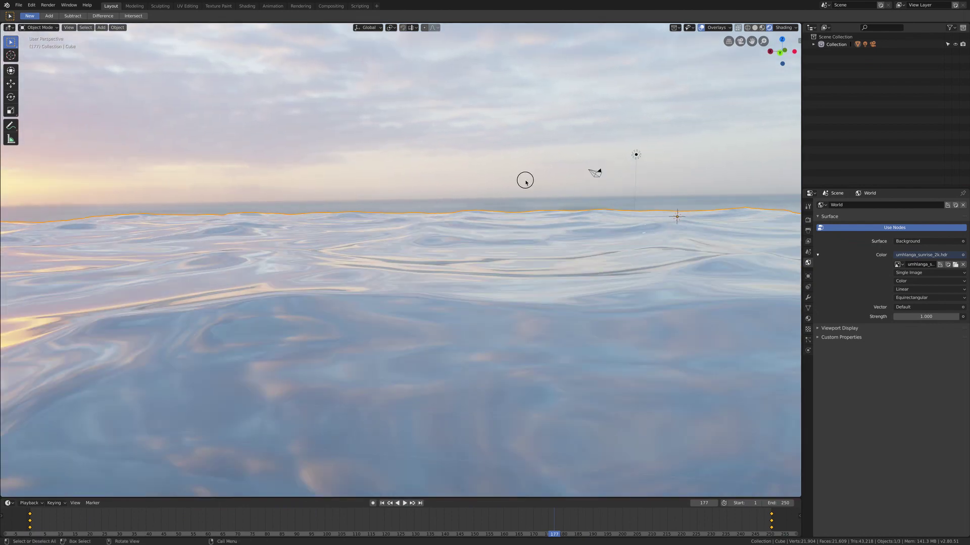
middle_drag(512, 199, 515, 226)
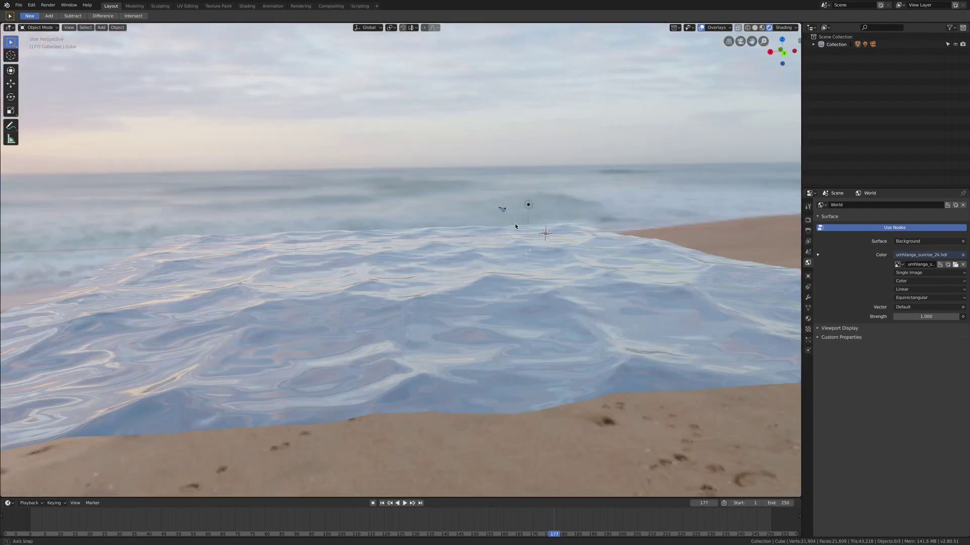
ctrl+middle_drag(521, 278, 476, 259)
click(487, 256)
key(space)
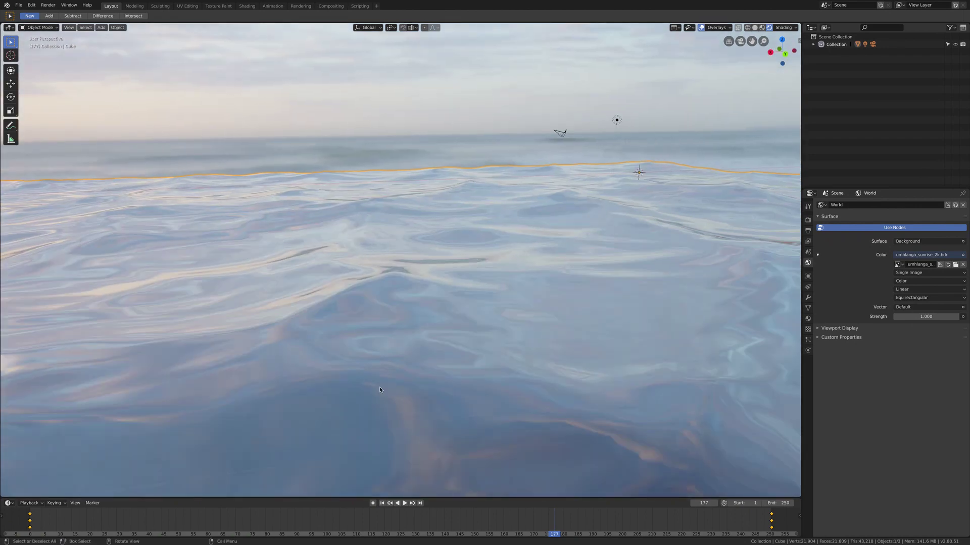
drag(87, 516, 571, 517)
key(space)
middle_drag(531, 404, 517, 382)
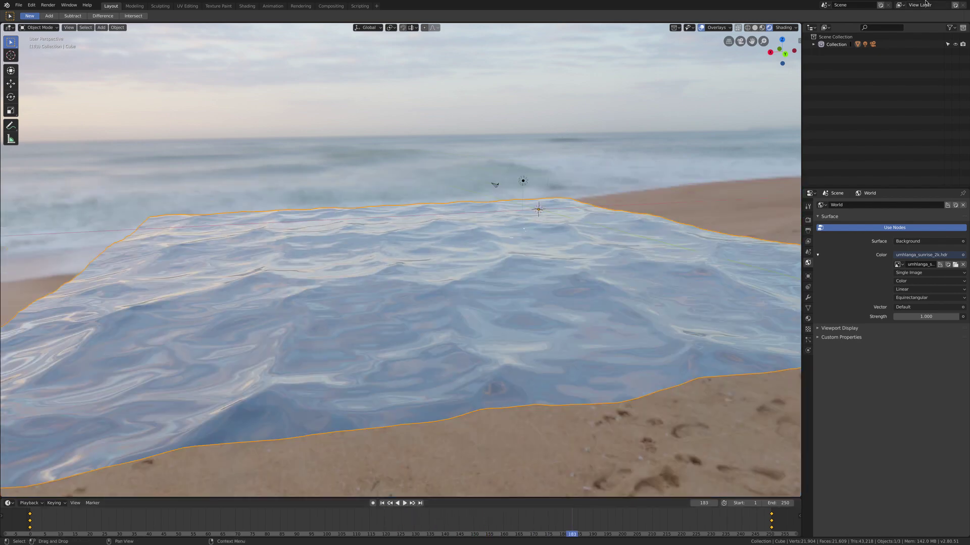
Set the viewport's Focal Length to 20 mm and frame the water close up with the sun on the horizon.
drag(798, 40, 705, 48)
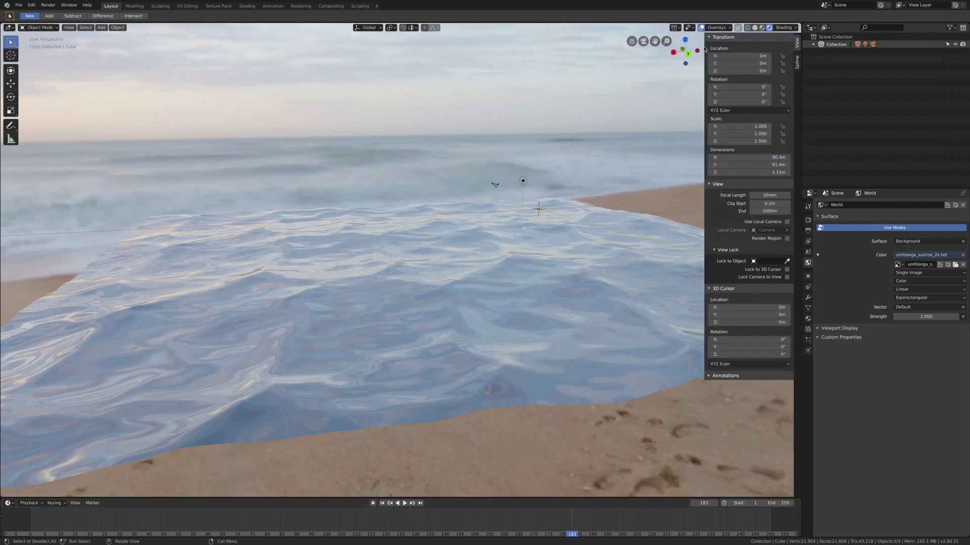
text(20)
key(Return)
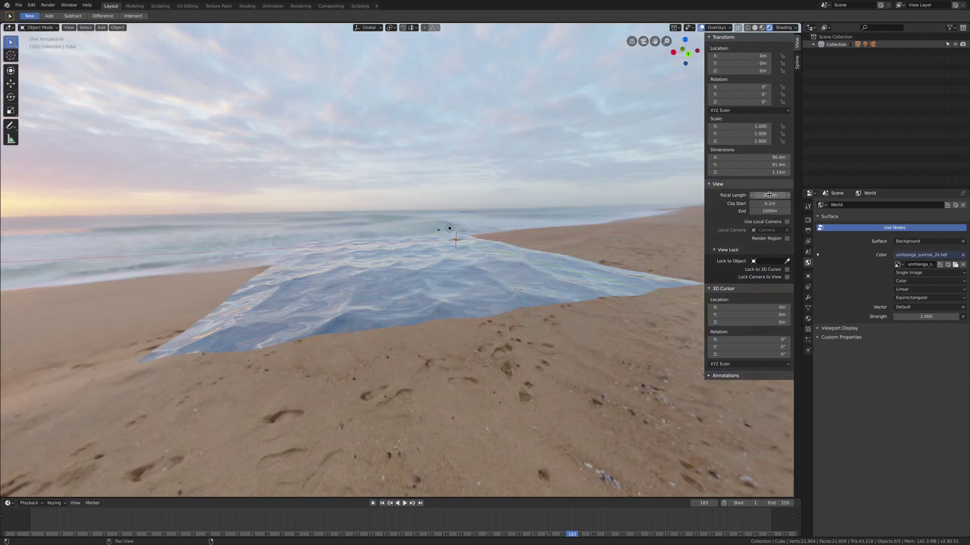
scroll(445, 197, up, 5)
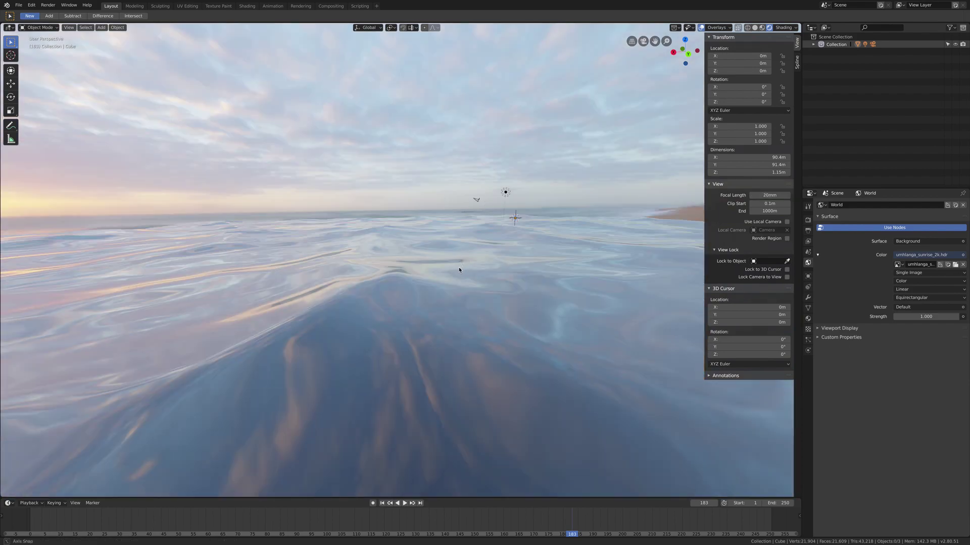
middle_drag(459, 269, 433, 265)
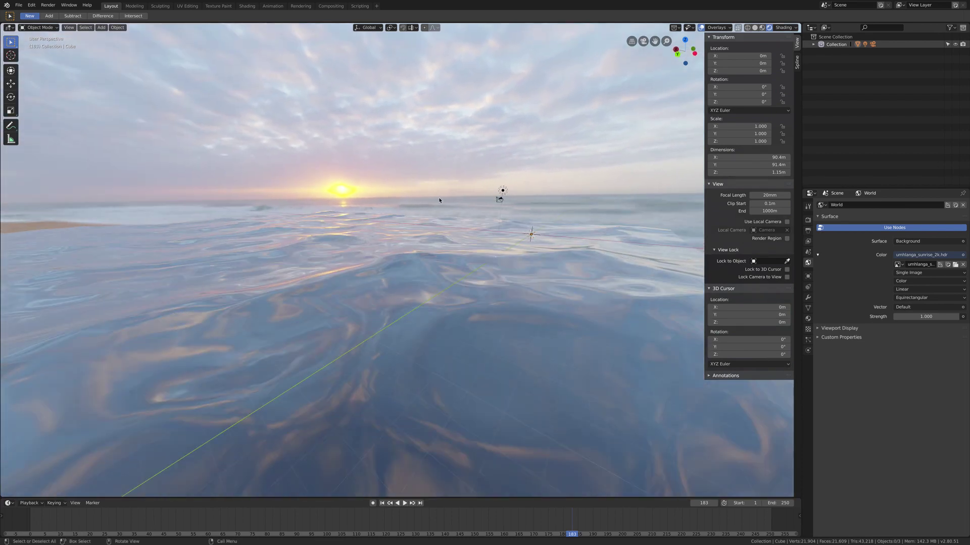
Enable Bloom for the Eevee render and set its Radius to 1.096.
click(808, 320)
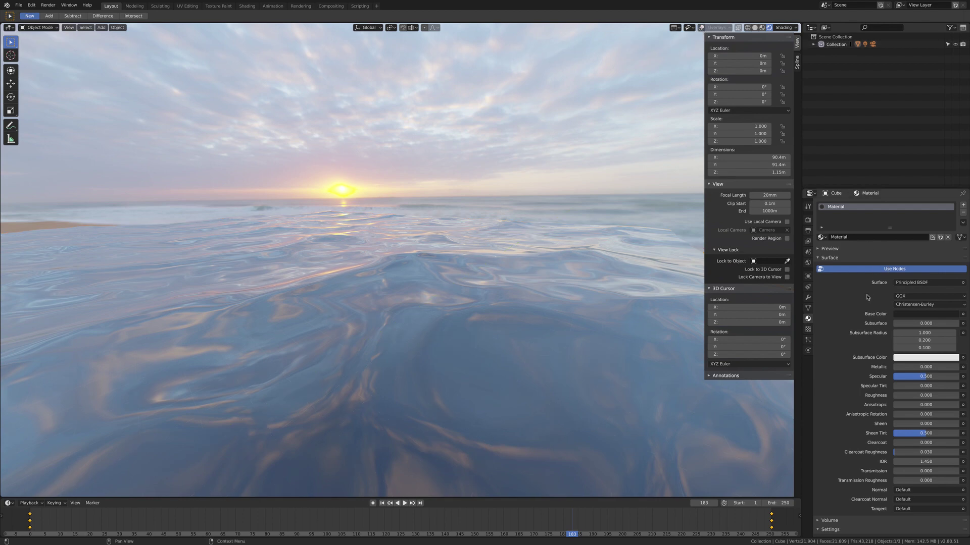
click(808, 221)
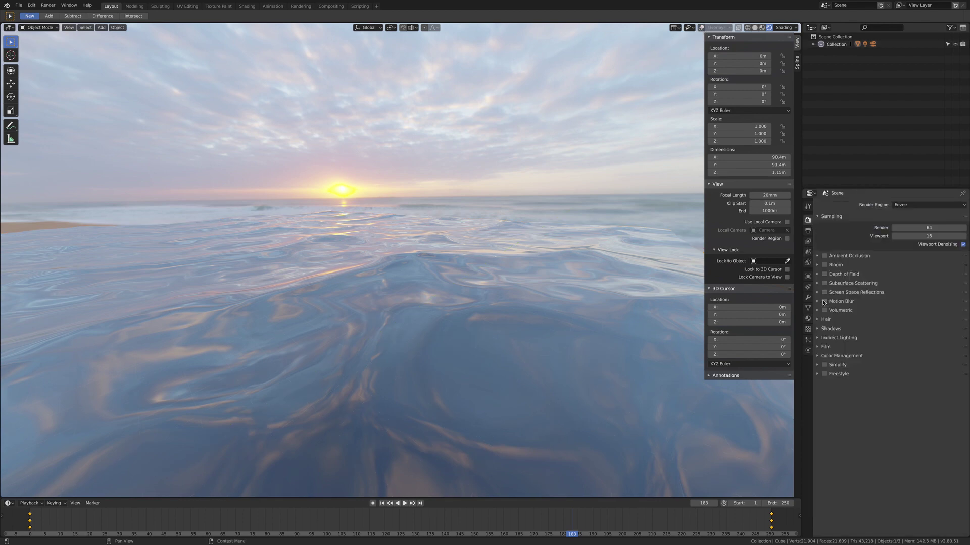
click(825, 265)
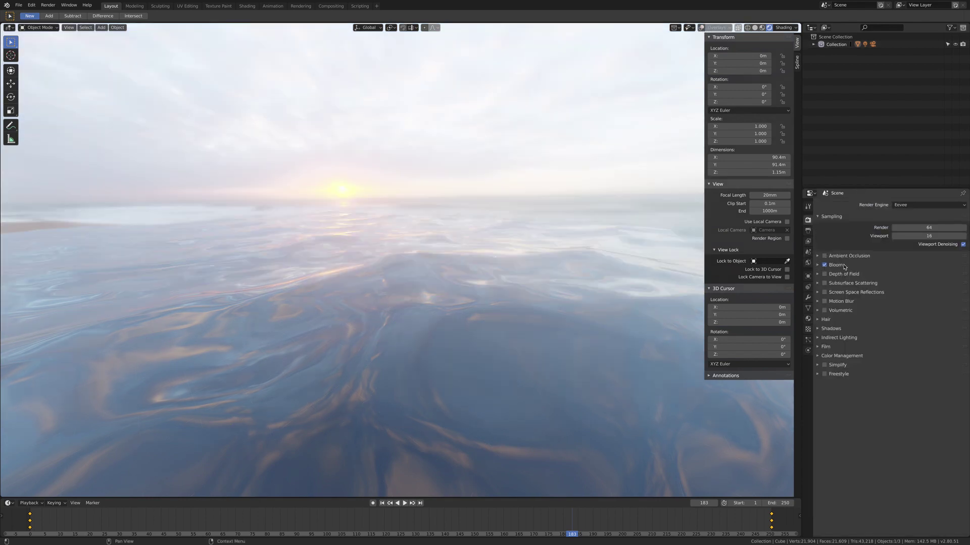
click(828, 268)
drag(923, 293, 894, 293)
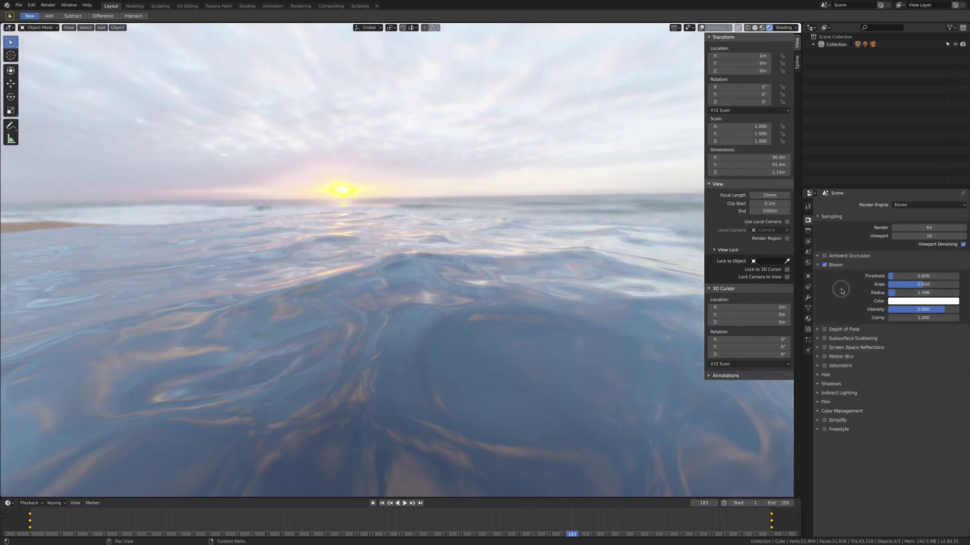
Replace the world's environment image with table_mountain_2_2k.hdr and play the wave animation under the new sky.
click(808, 263)
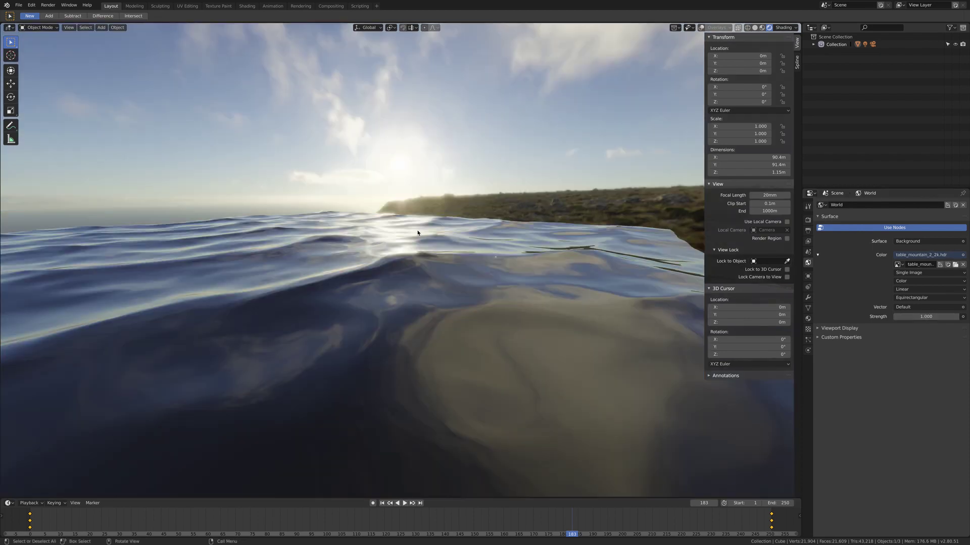
mouse_move(418, 233)
middle_down()
mouse_move(440, 233)
mouse_move(424, 233)
middle_up()
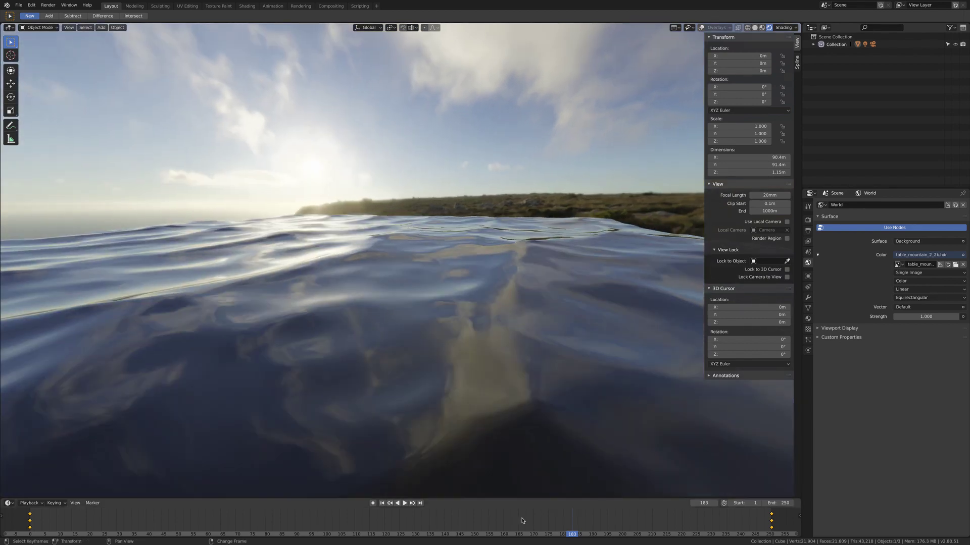
drag(523, 519, 86, 524)
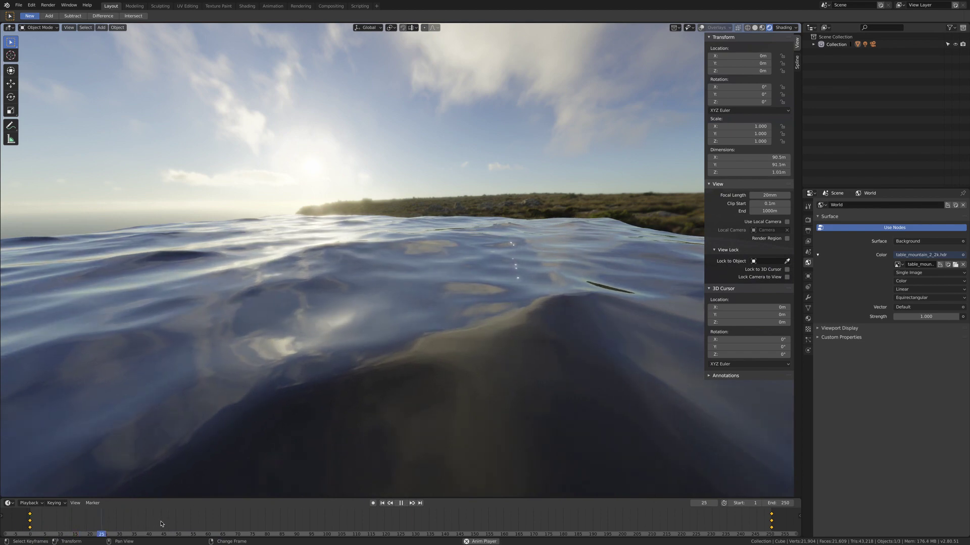
middle_drag(329, 356, 366, 346)
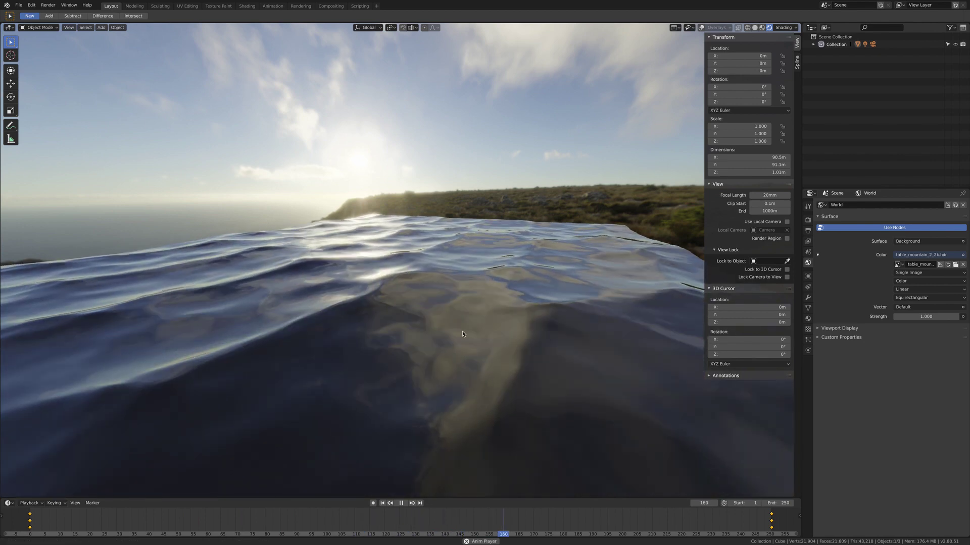
Set the Ocean modifier's Repeat X and Repeat Y to 6 and play the extended ocean from frame 1.
click(808, 298)
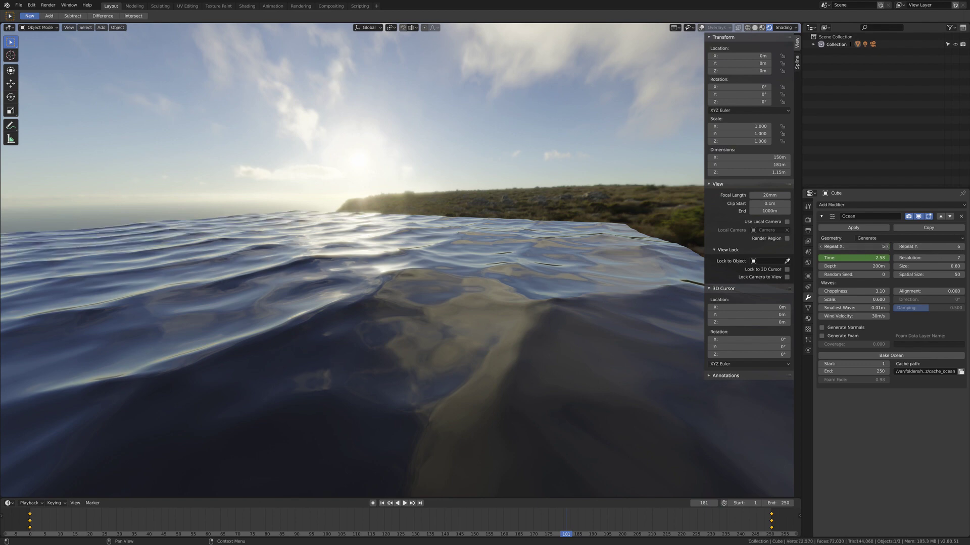
shift+middle_drag(331, 301, 379, 263)
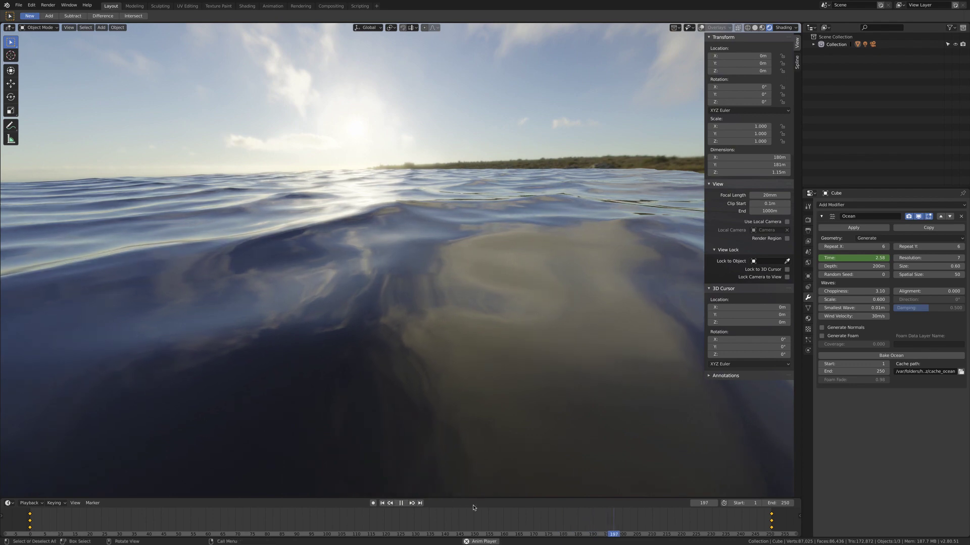
click(429, 520)
click(21, 520)
click(69, 522)
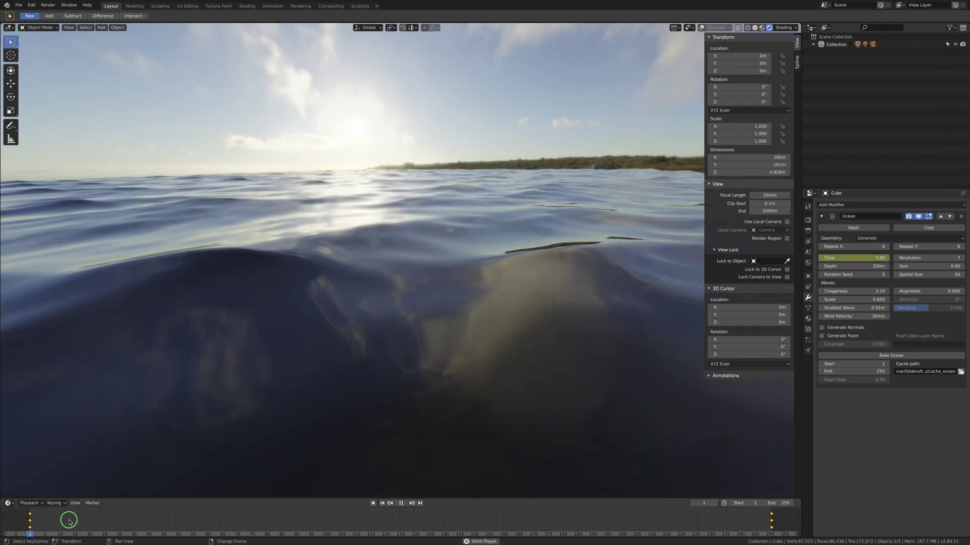